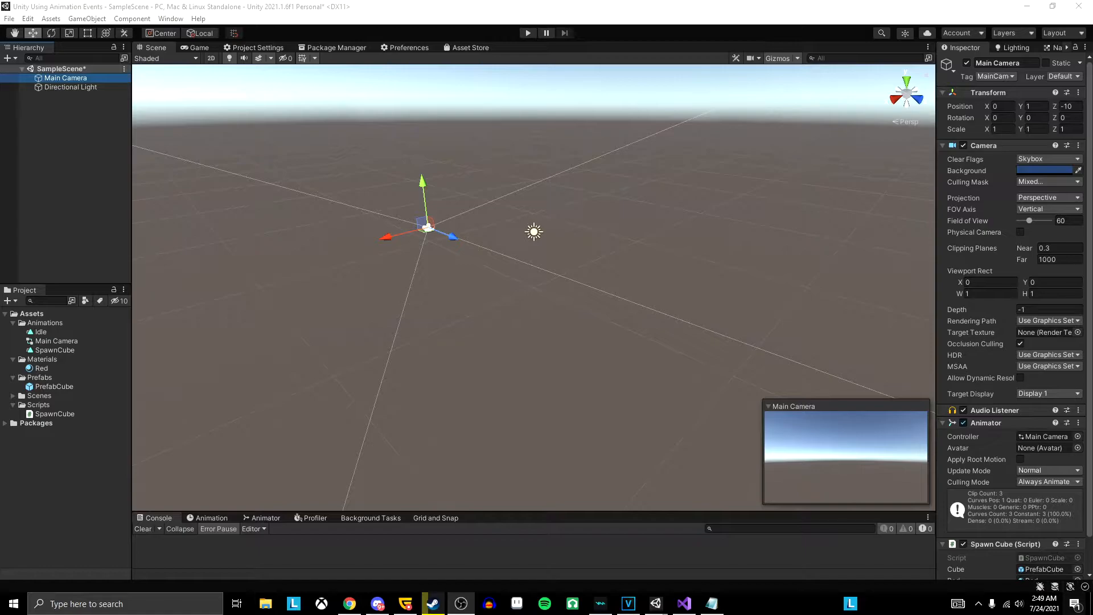
Step: Inspect the Red material, the SpawnCube script and the PrefabCube prefab among the project assets
{"action": "left_click", "coordinate": [40, 369]}
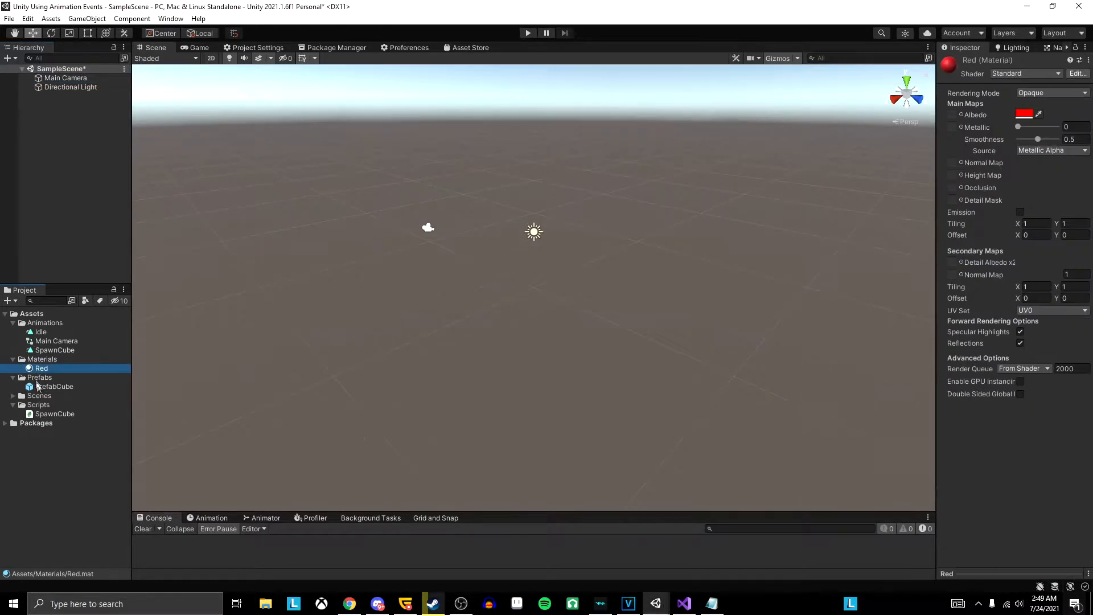
{"action": "left_click", "coordinate": [44, 415]}
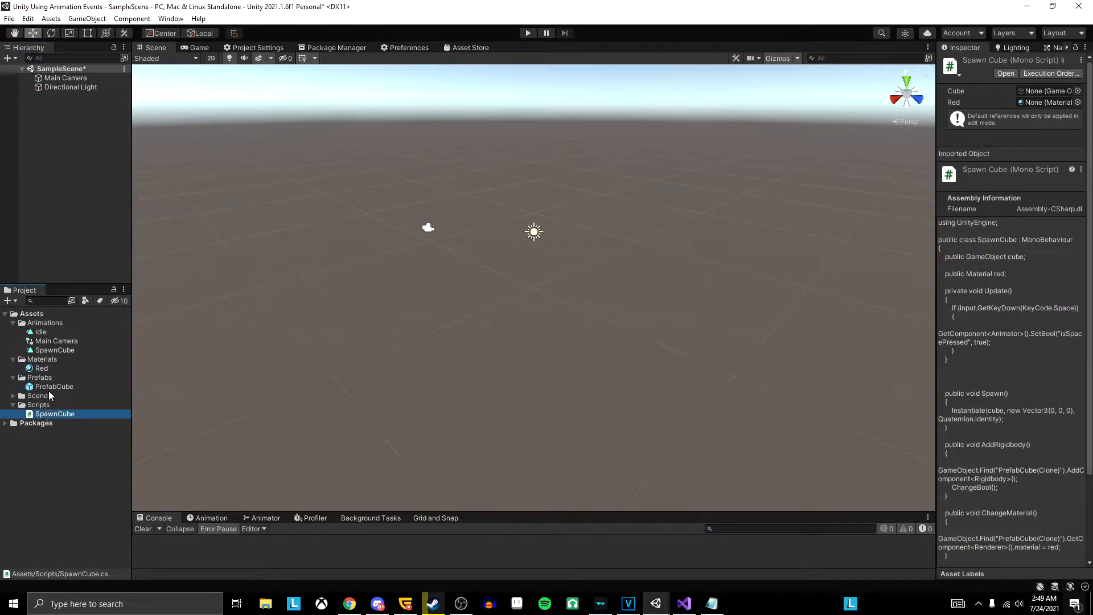
{"action": "left_click", "coordinate": [51, 387]}
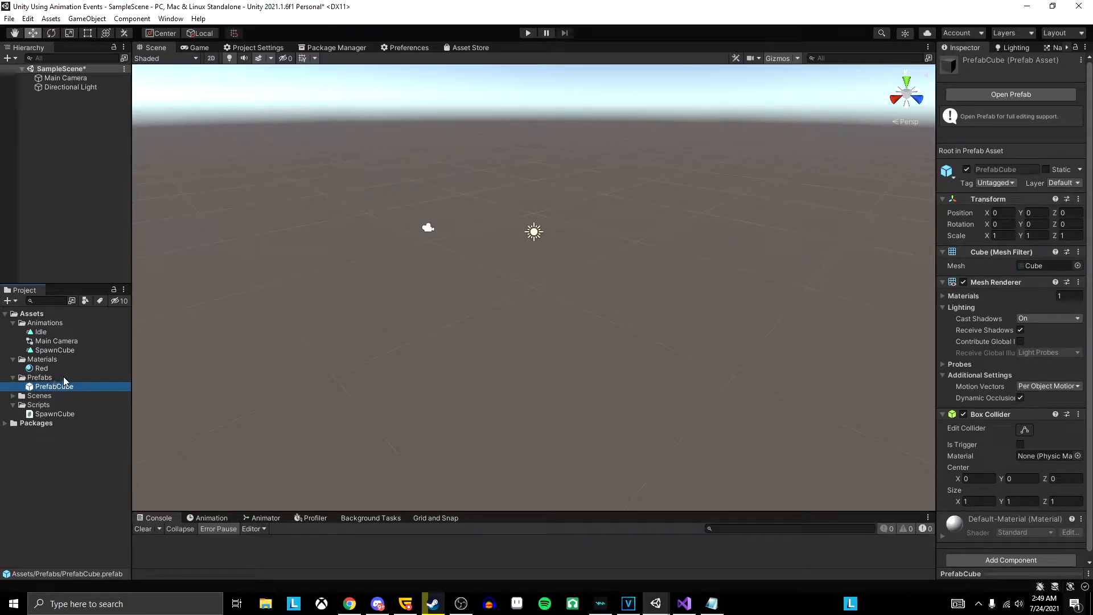
Step: View the Animation and Animator windows and check where the editor offers to open them
{"action": "left_click", "coordinate": [210, 518]}
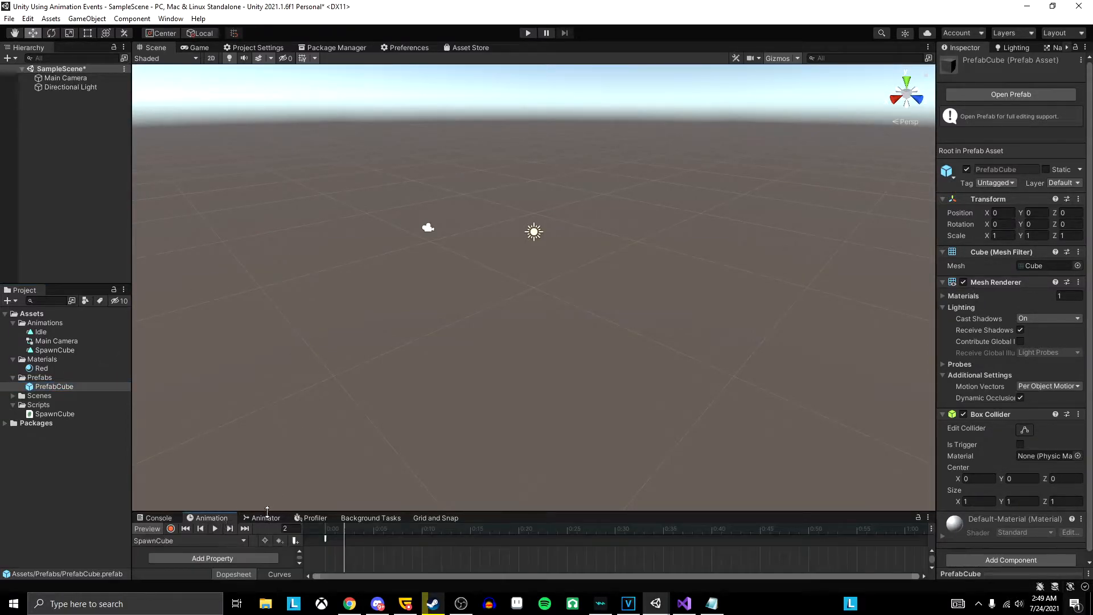
{"action": "left_click", "coordinate": [265, 518]}
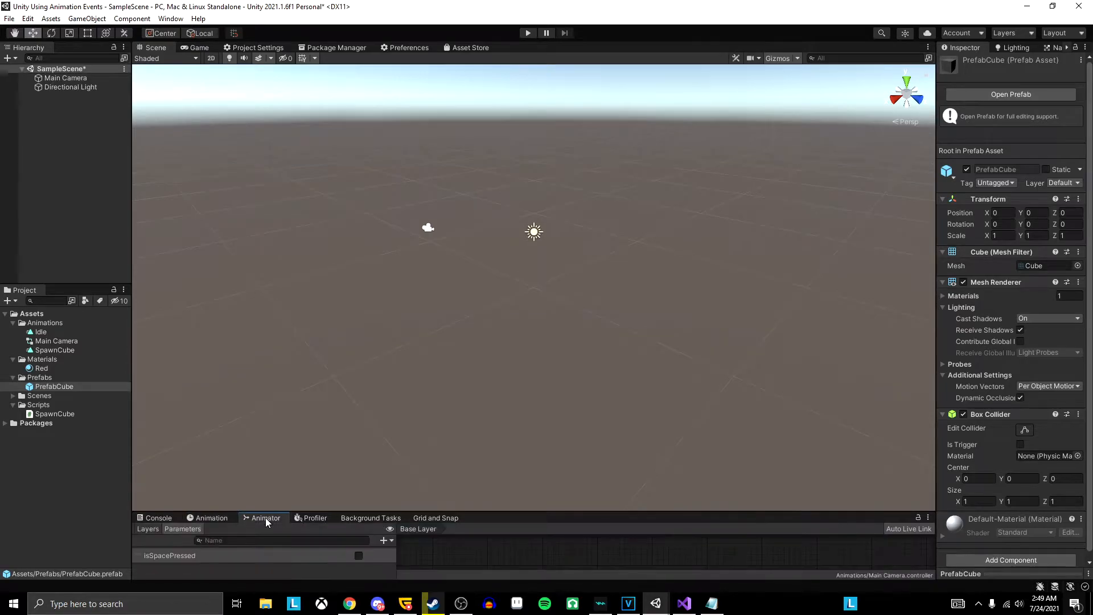
{"action": "left_click", "coordinate": [178, 20]}
{"action": "mouse_move", "coordinate": [220, 227]}
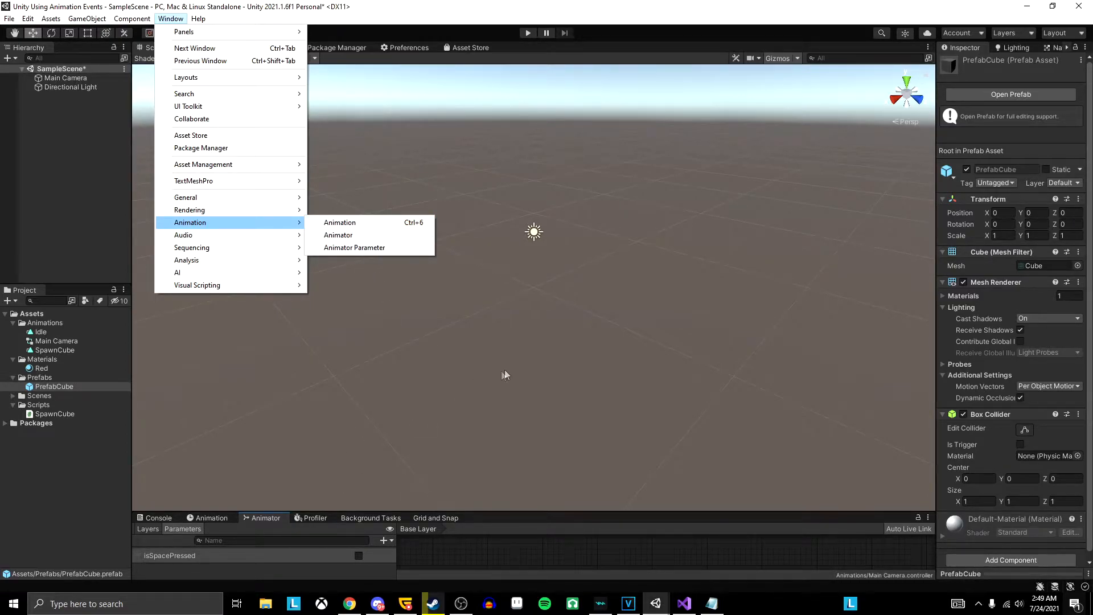
{"action": "left_click", "coordinate": [50, 210]}
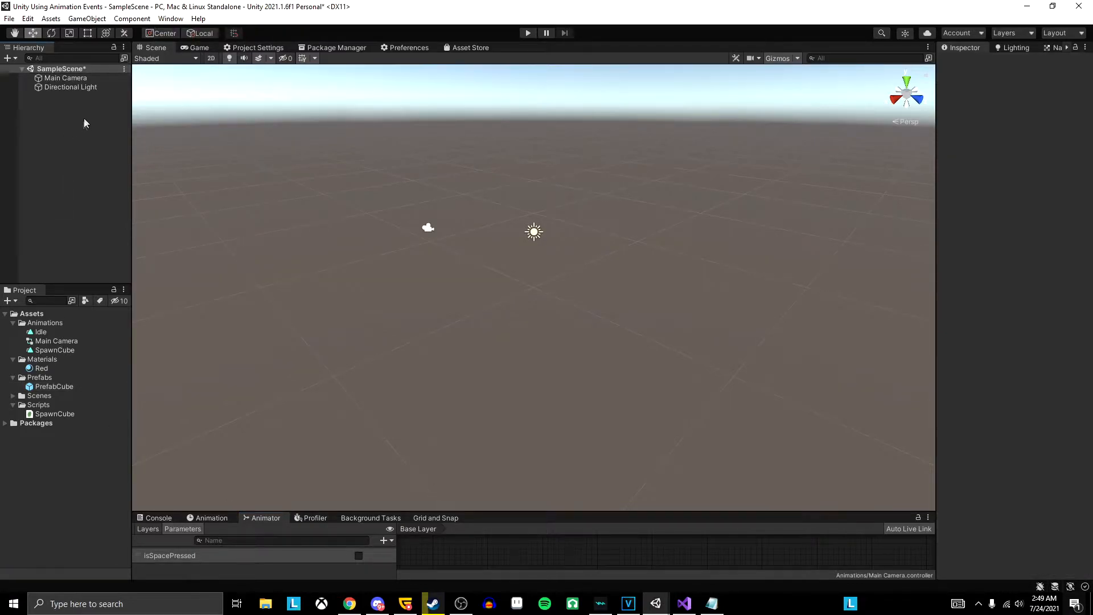
{"action": "left_click", "coordinate": [71, 86]}
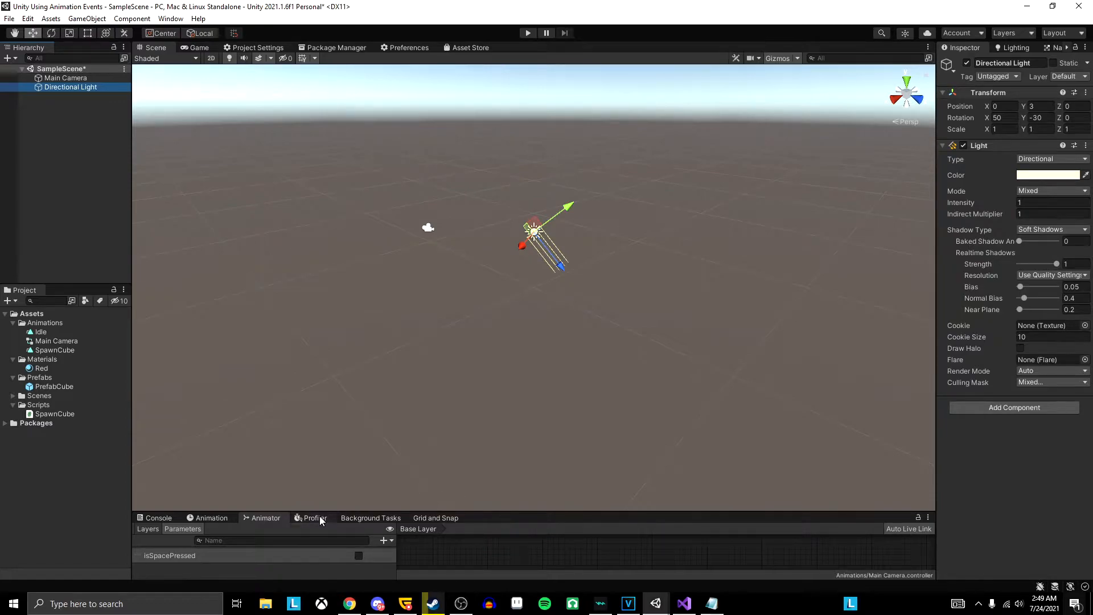
{"action": "left_click", "coordinate": [220, 518]}
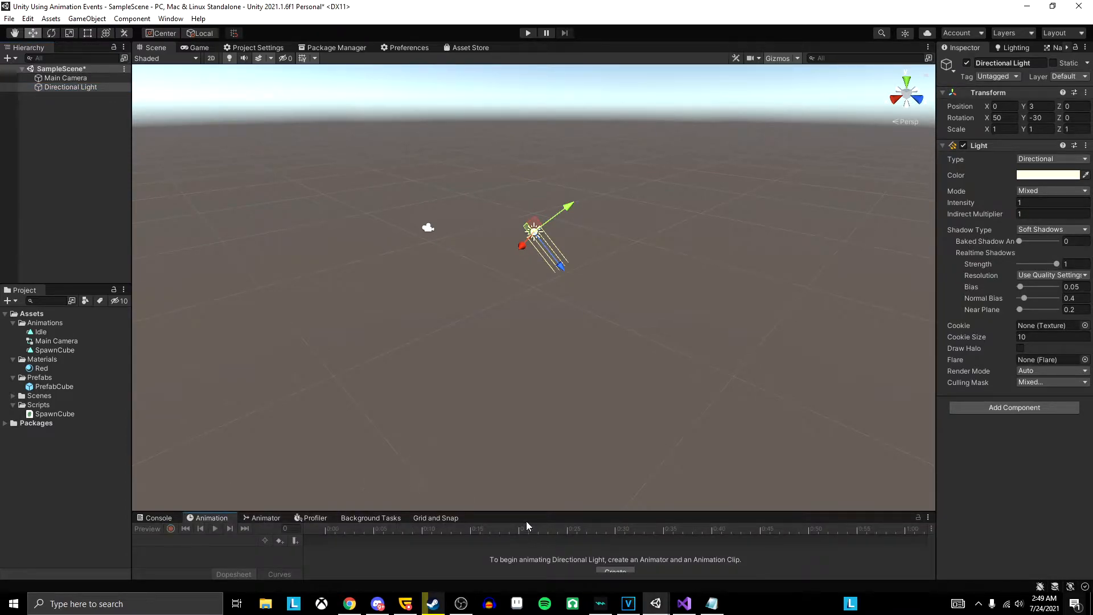
{"action": "left_click_drag", "start_coordinate": [524, 512], "coordinate": [510, 300]}
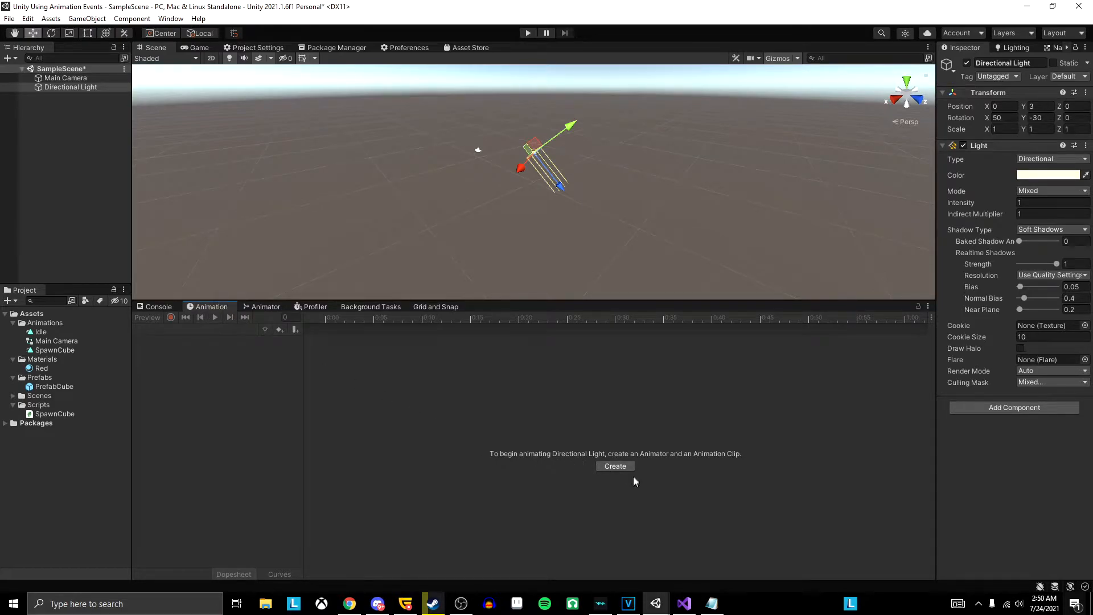
{"action": "left_click", "coordinate": [615, 466]}
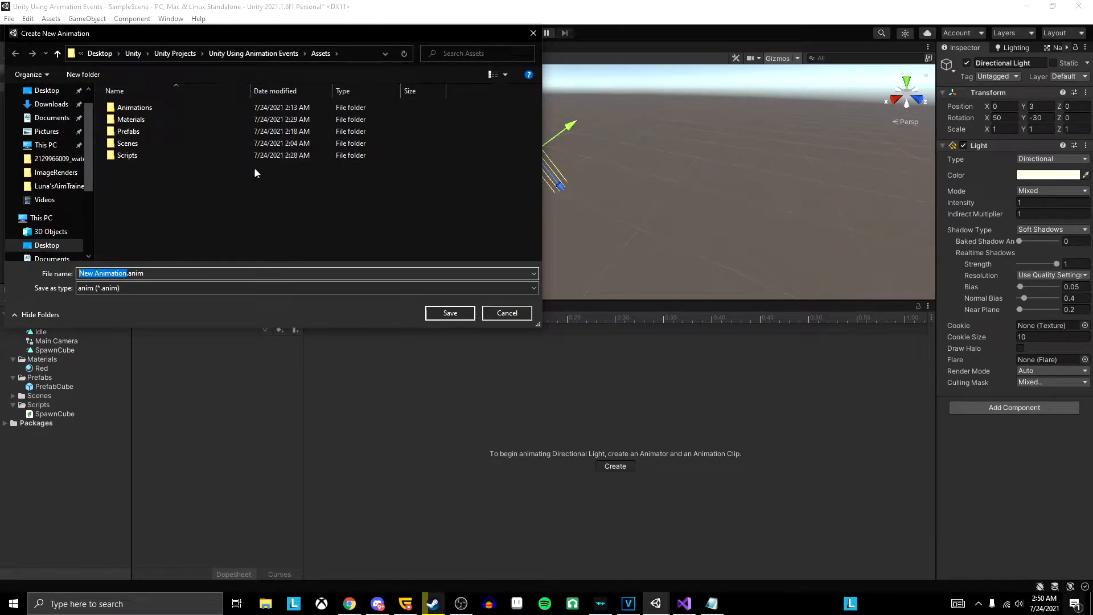
{"action": "left_click", "coordinate": [506, 312]}
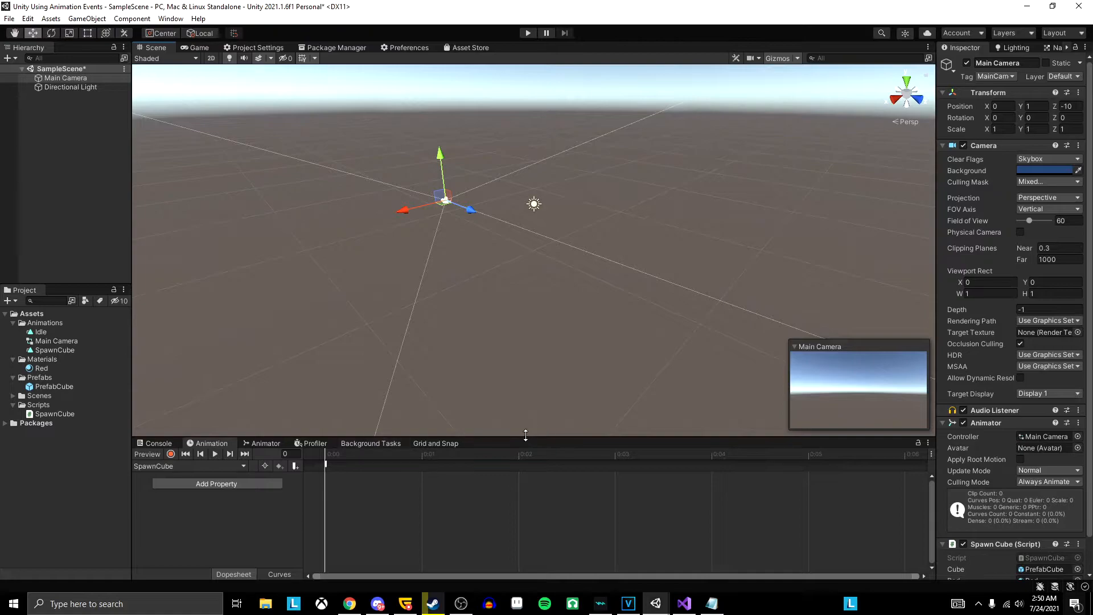
Step: Enlarge the Animation window, view the Main Camera's Idle clip and switch back to the SpawnCube clip
{"action": "left_click_drag", "start_coordinate": [518, 437], "coordinate": [518, 398]}
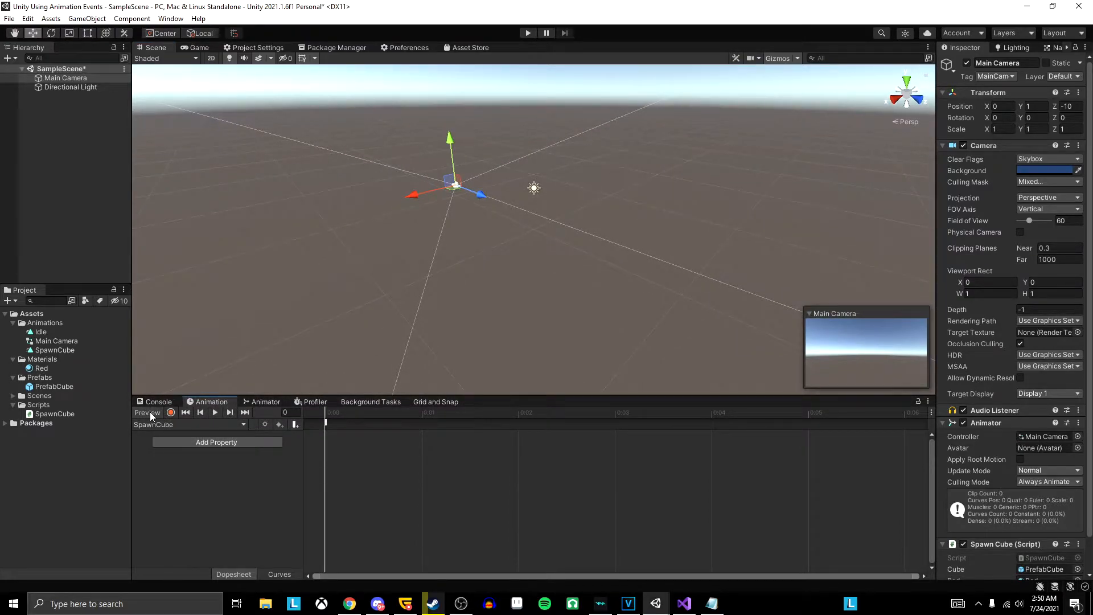
{"action": "left_click", "coordinate": [185, 426]}
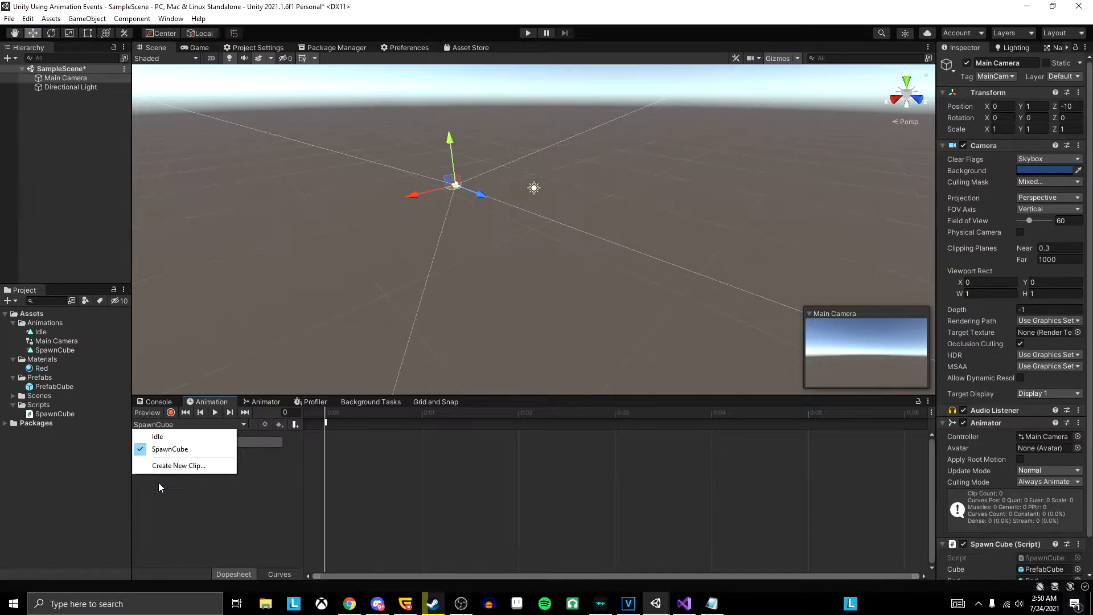
{"action": "left_click", "coordinate": [156, 437]}
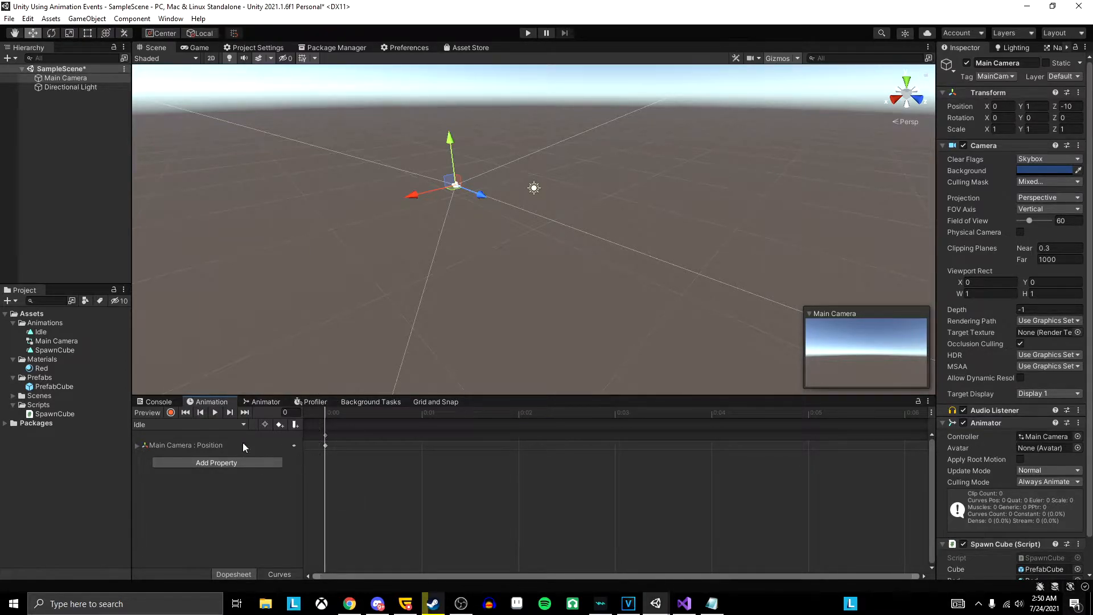
{"action": "left_click", "coordinate": [214, 427]}
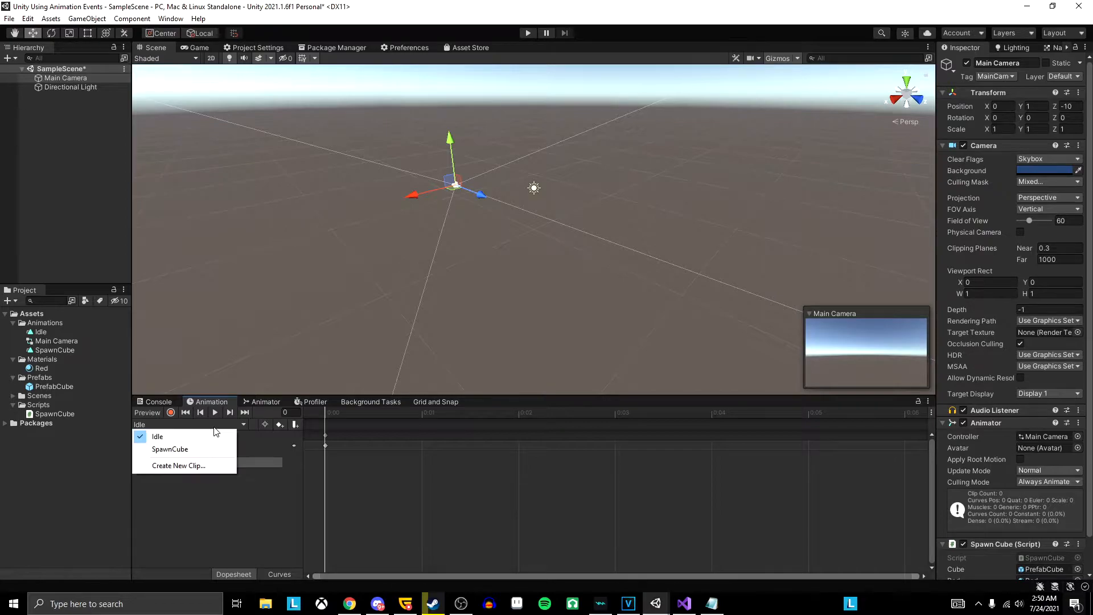
{"action": "left_click", "coordinate": [170, 449]}
{"action": "left_click", "coordinate": [285, 370]}
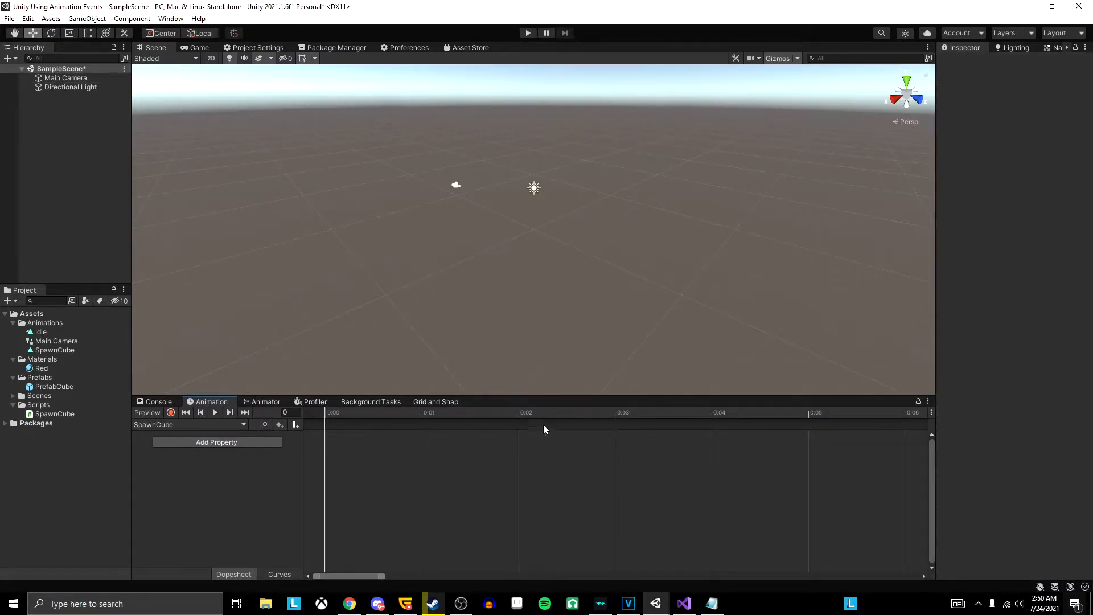
Step: Add an animation event at frame 0 of the SpawnCube clip and look through its selectable functions
{"action": "scroll", "coordinate": [513, 455], "scroll_direction": "down", "scroll_amount": 5}
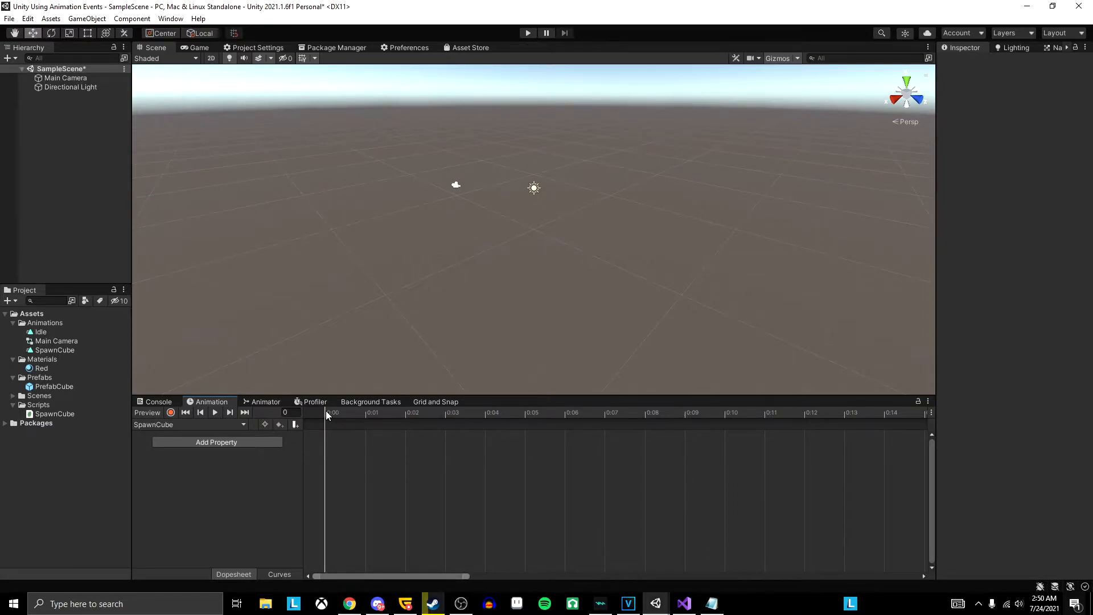
{"action": "left_click", "coordinate": [294, 425]}
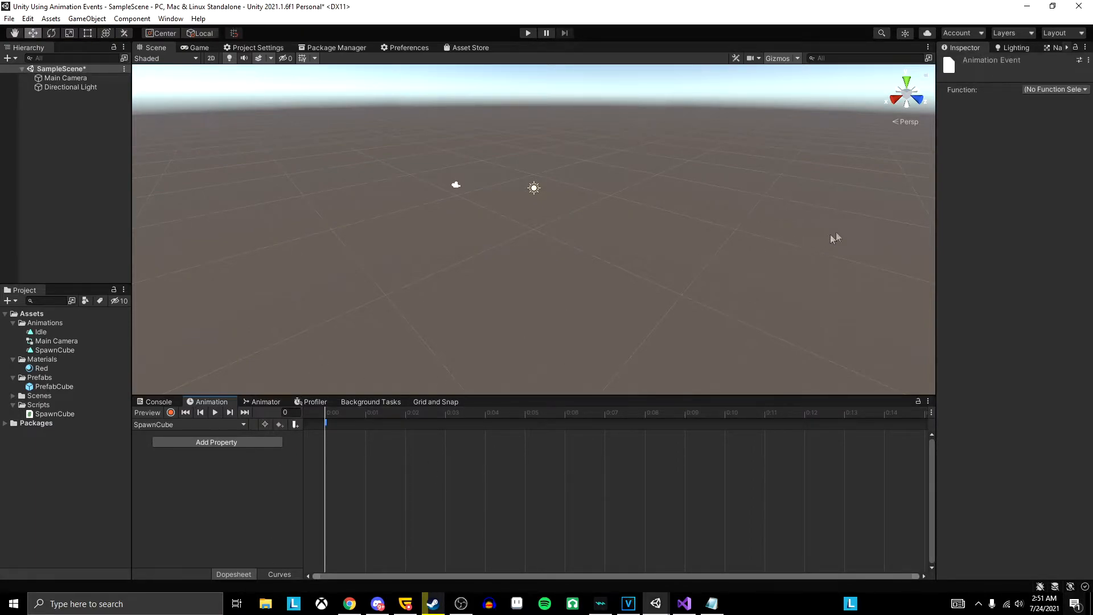
{"action": "left_click", "coordinate": [1033, 92]}
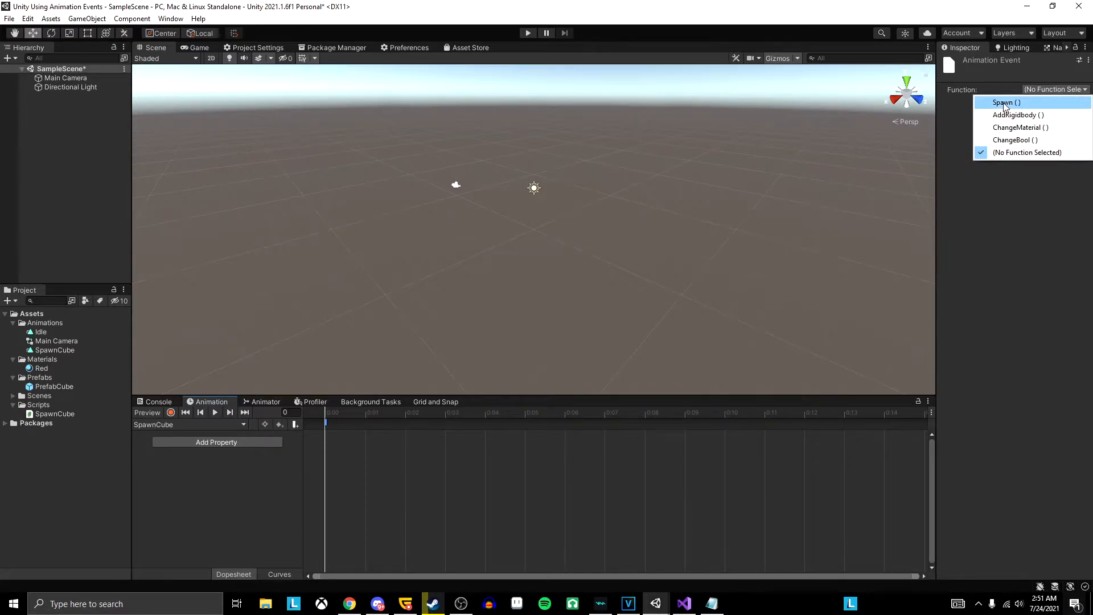
{"action": "left_click", "coordinate": [1021, 222]}
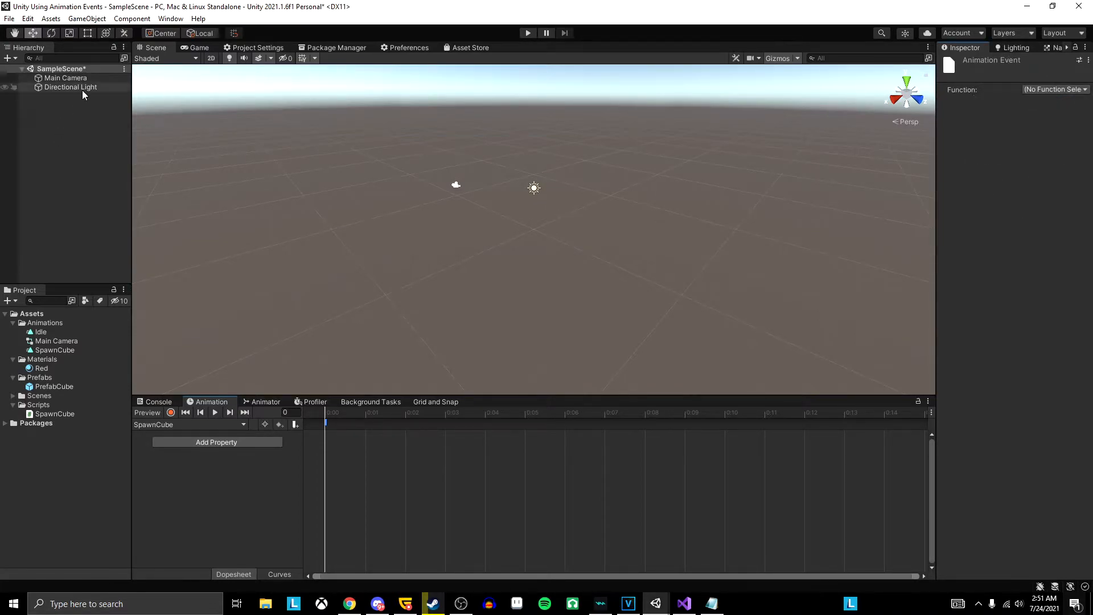
Step: Examine the Main Camera's Spawn Cube script component and the Spawn, AddRigidbody, ChangeMaterial and ChangeBool functions in Visual Studio
{"action": "left_click", "coordinate": [79, 78]}
{"action": "scroll", "coordinate": [946, 432], "scroll_direction": "down", "scroll_amount": 2}
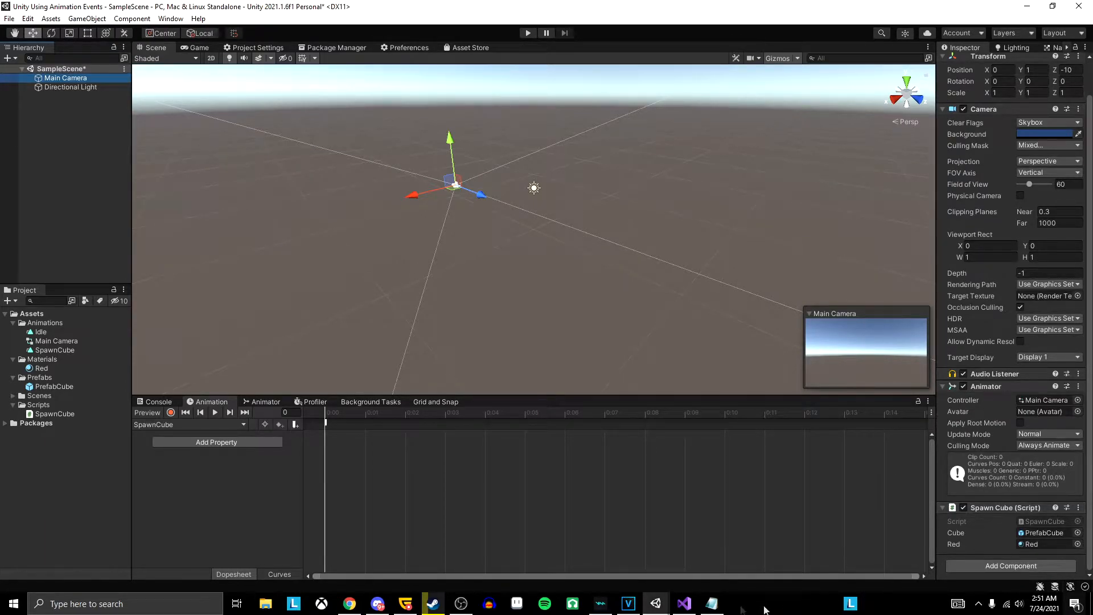
{"action": "left_click", "coordinate": [686, 602]}
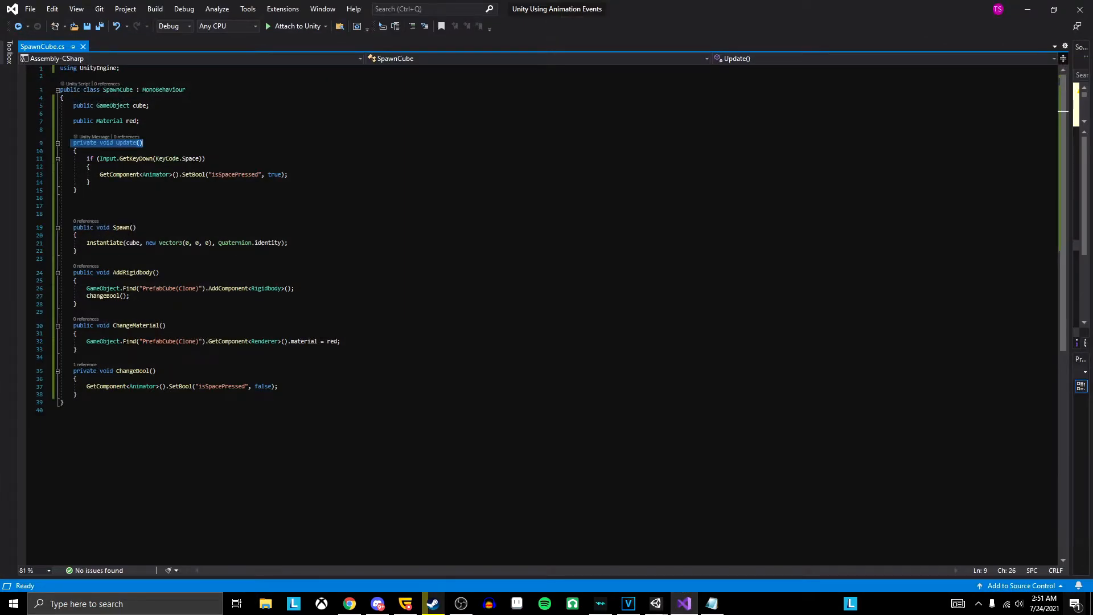
{"action": "left_click_drag", "start_coordinate": [71, 228], "coordinate": [138, 228]}
{"action": "left_click", "coordinate": [73, 272]}
{"action": "left_click_drag", "start_coordinate": [74, 272], "coordinate": [160, 274]}
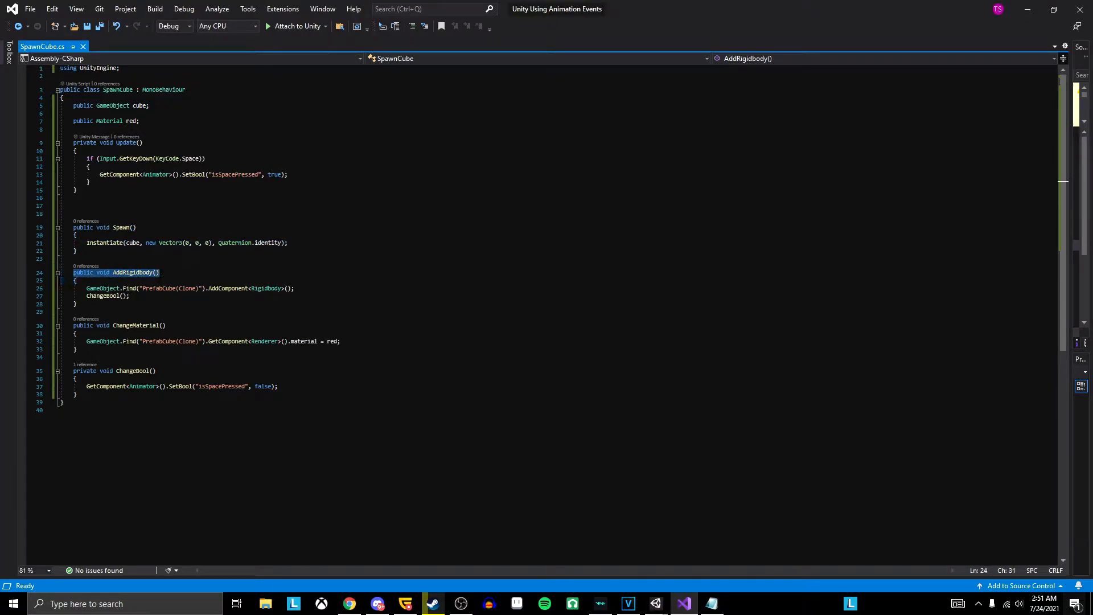
{"action": "left_click_drag", "start_coordinate": [74, 326], "coordinate": [162, 326]}
{"action": "left_click_drag", "start_coordinate": [72, 371], "coordinate": [157, 371]}
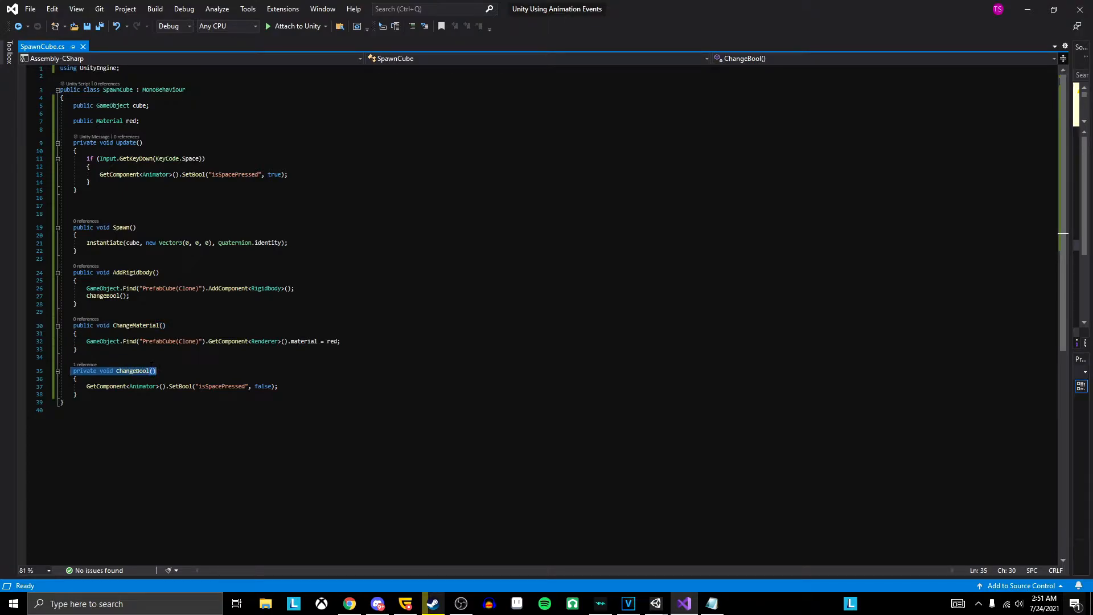
{"action": "left_click_drag", "start_coordinate": [73, 228], "coordinate": [157, 371]}
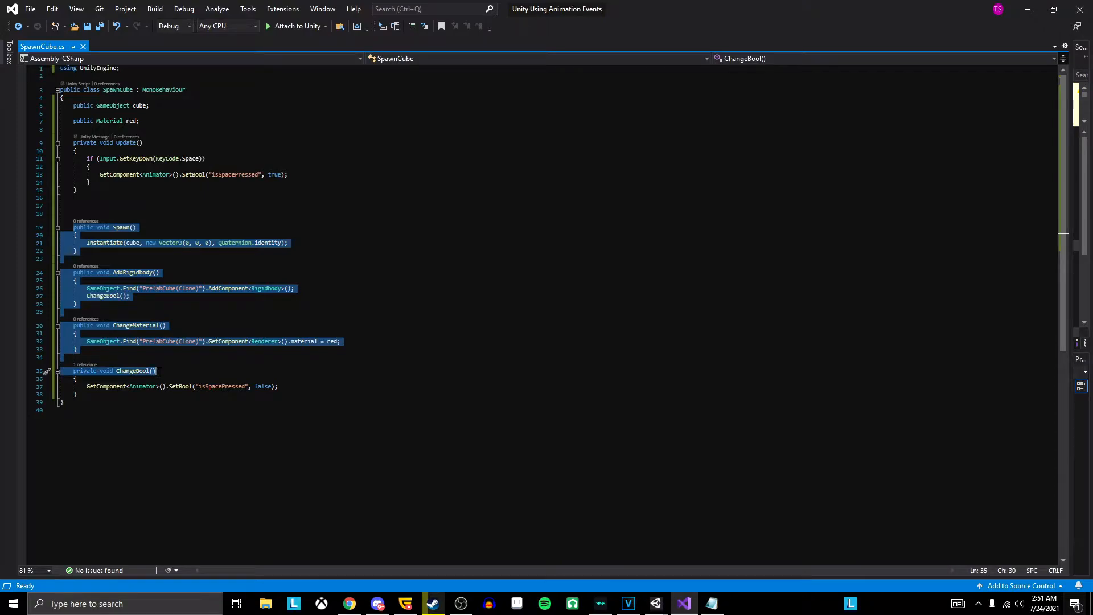
{"action": "left_click", "coordinate": [157, 371]}
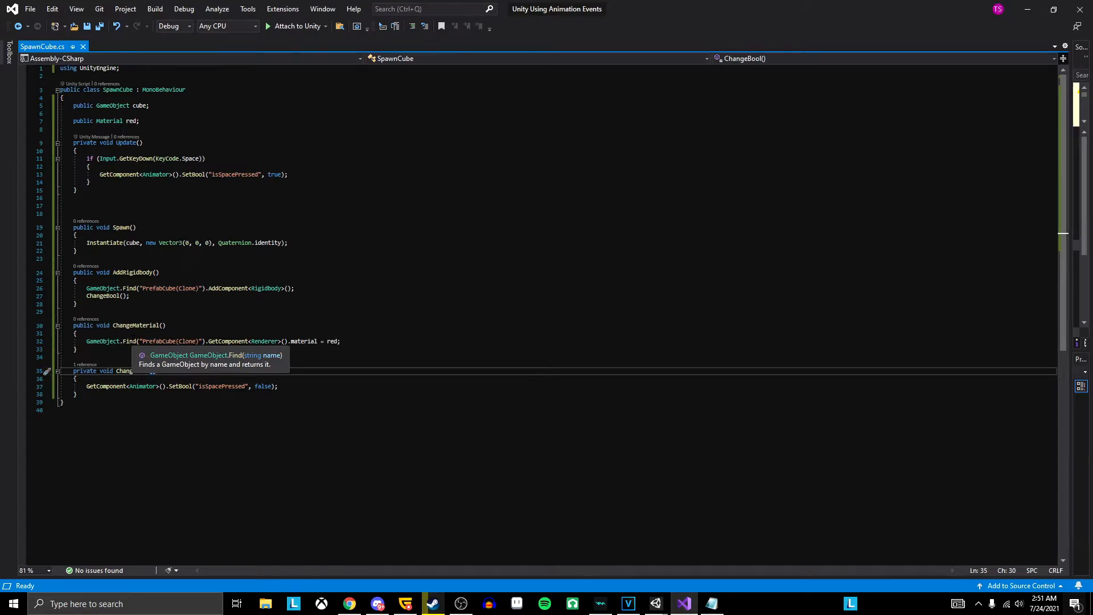
Step: Return to Unity and assign the Spawn() function to the animation event at frame 0
{"action": "key", "text": "alt+Tab"}
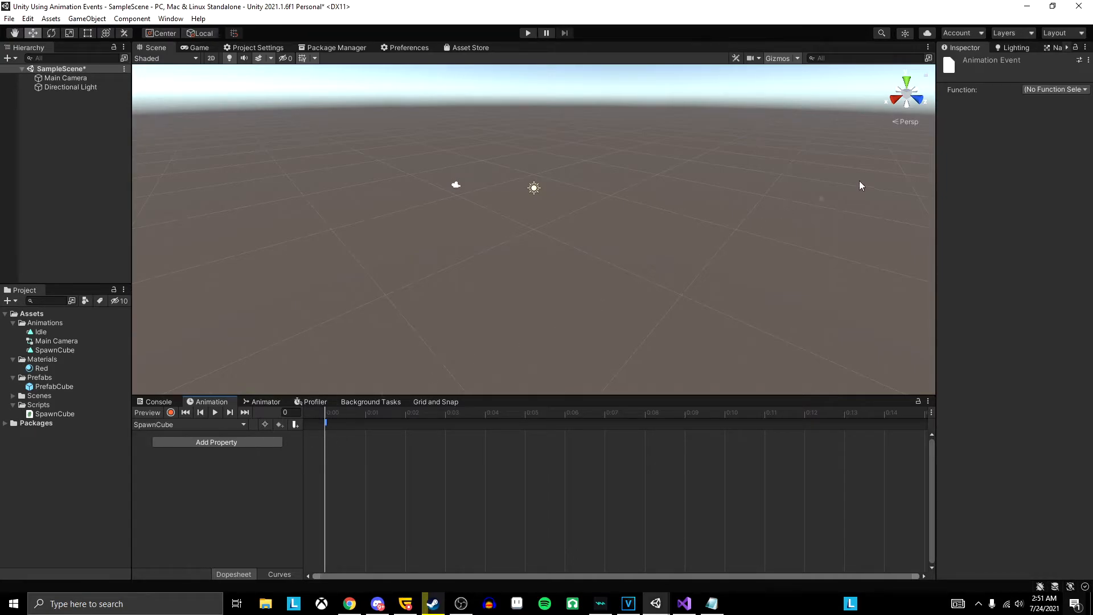
{"action": "left_click", "coordinate": [1034, 91]}
{"action": "left_click", "coordinate": [1033, 101]}
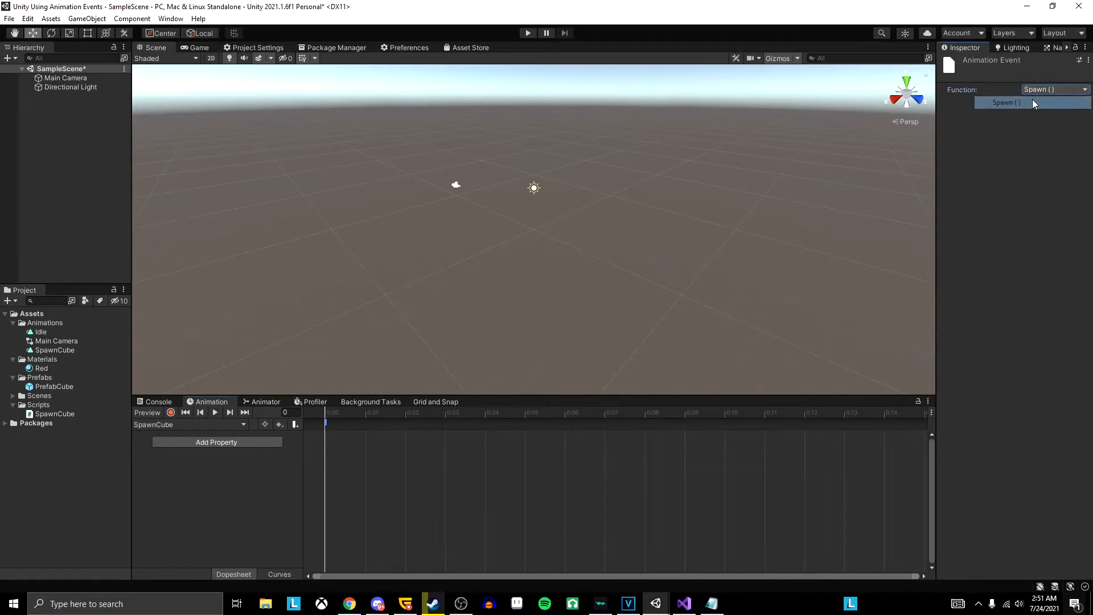
Step: Add an animation event at frame 60 of the SpawnCube clip and assign it the ChangeMaterial() function
{"action": "scroll", "coordinate": [542, 452], "scroll_direction": "down", "scroll_amount": 5}
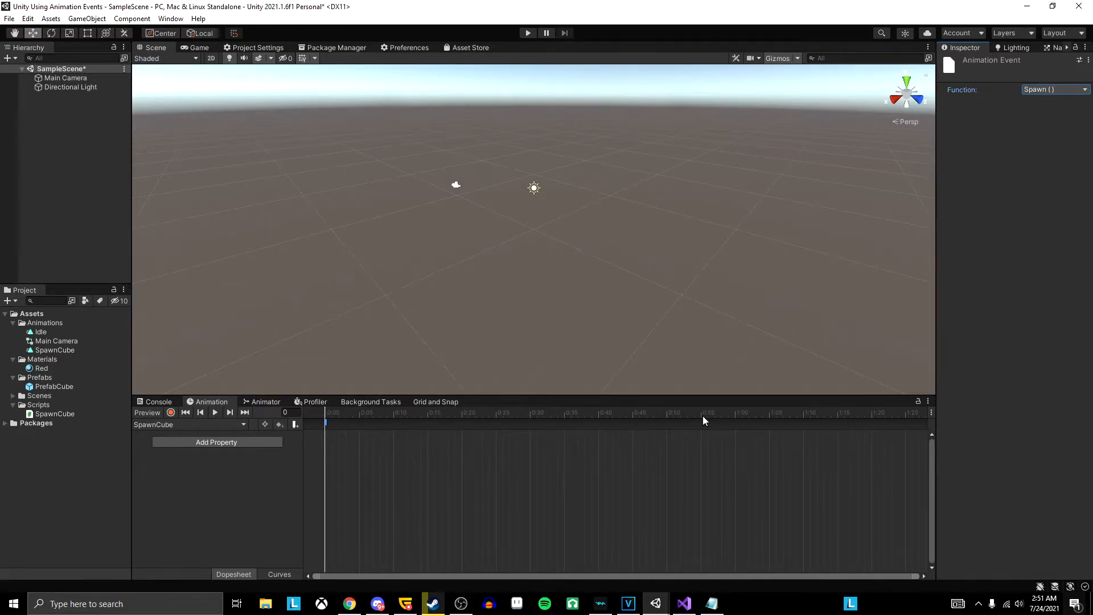
{"action": "left_click", "coordinate": [735, 412]}
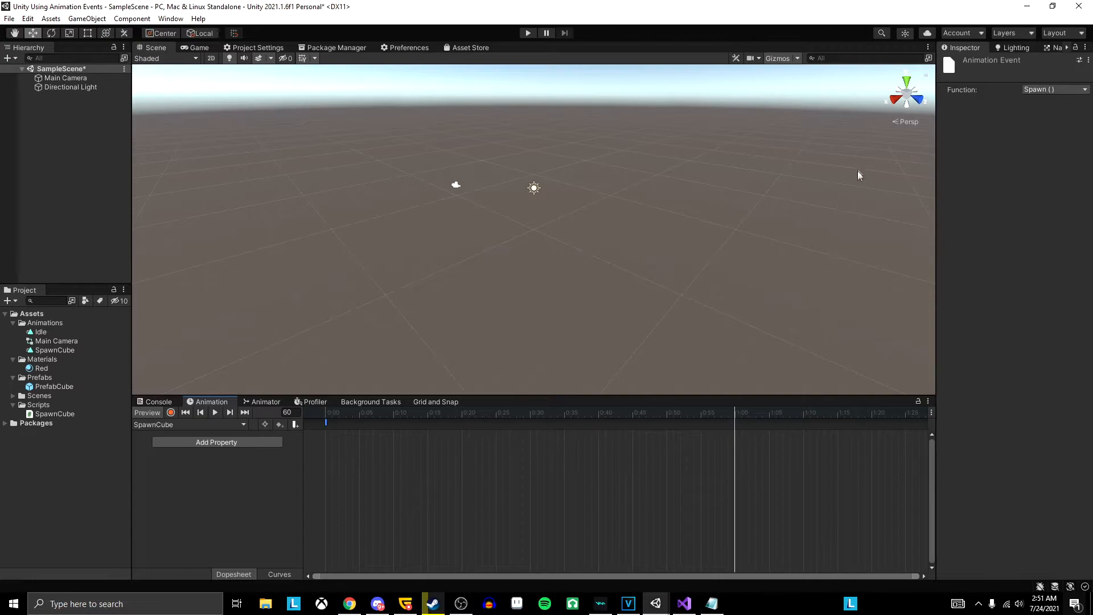
{"action": "left_click", "coordinate": [296, 425]}
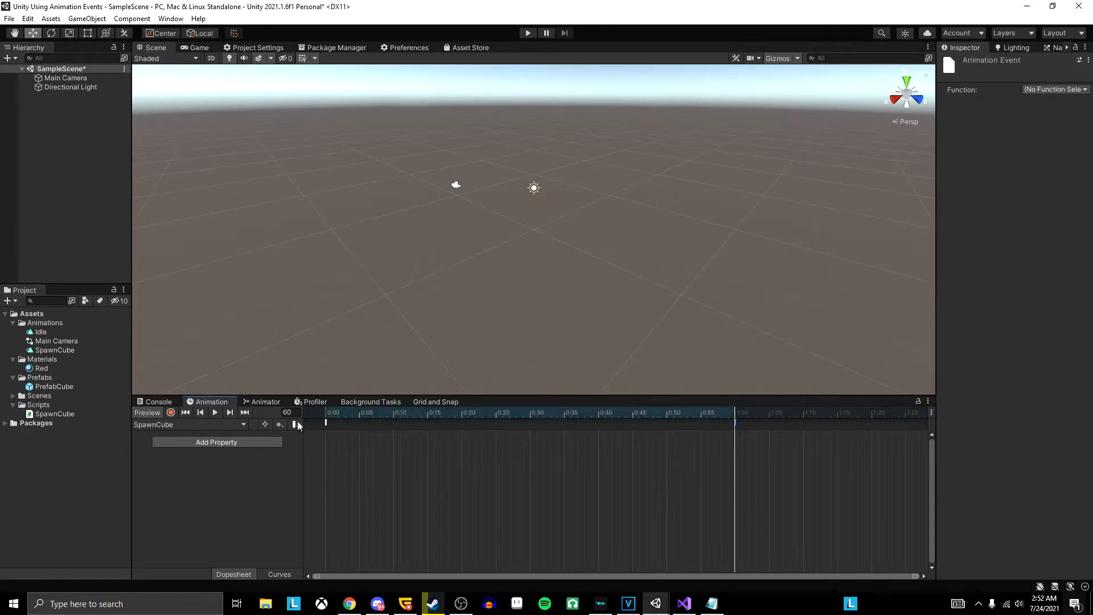
{"action": "left_click", "coordinate": [1036, 90]}
{"action": "left_click", "coordinate": [1019, 127]}
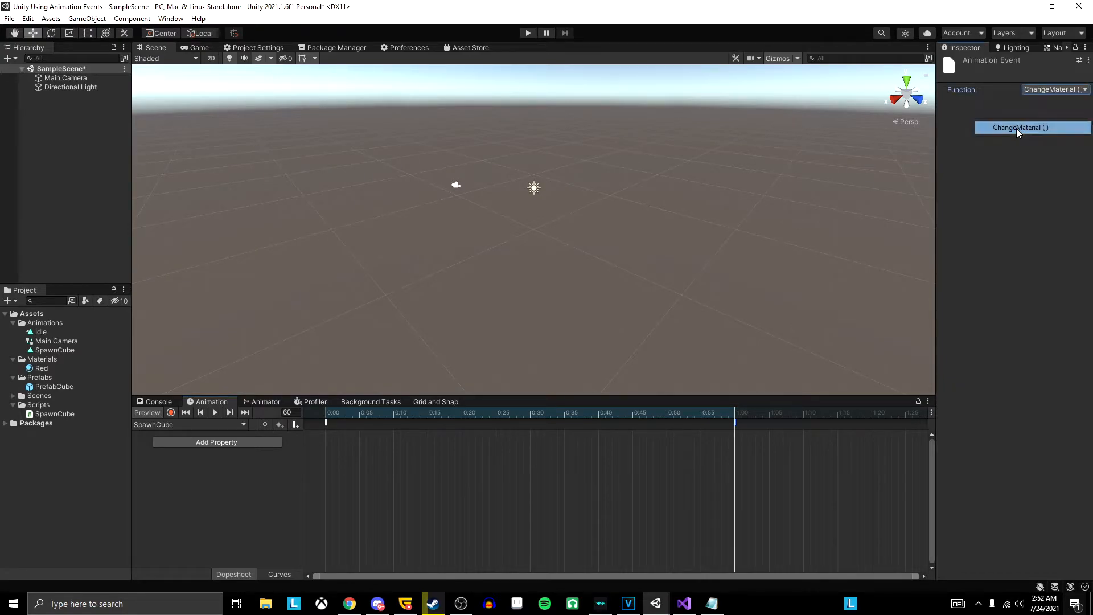
Step: Add an animation event at frame 120 of the SpawnCube clip and assign it the AddRigidbody() function
{"action": "scroll", "coordinate": [748, 470], "scroll_direction": "down", "scroll_amount": 5}
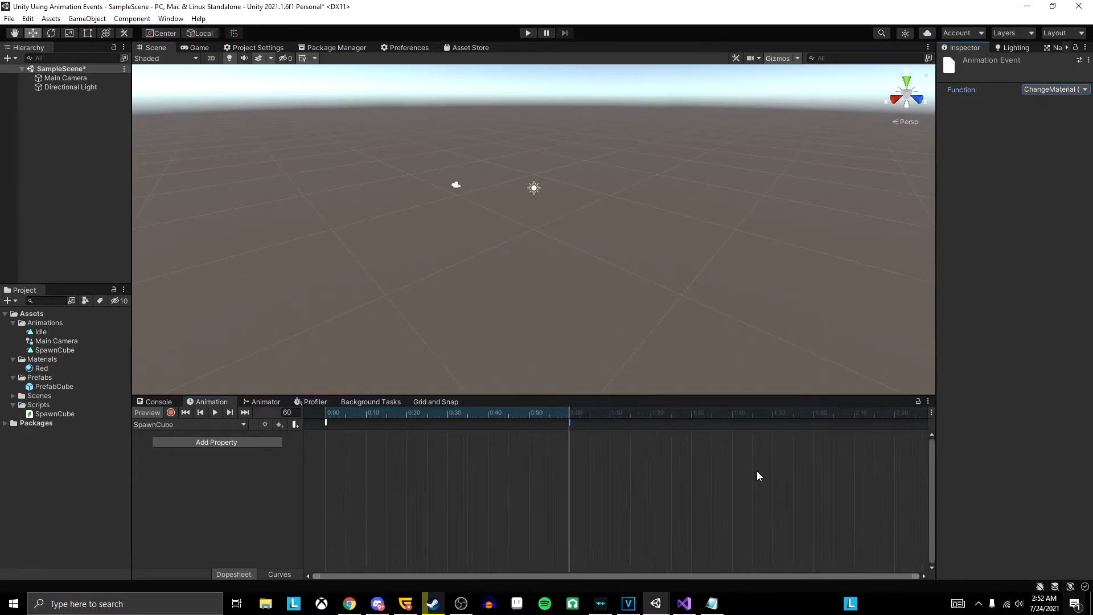
{"action": "left_click", "coordinate": [815, 414]}
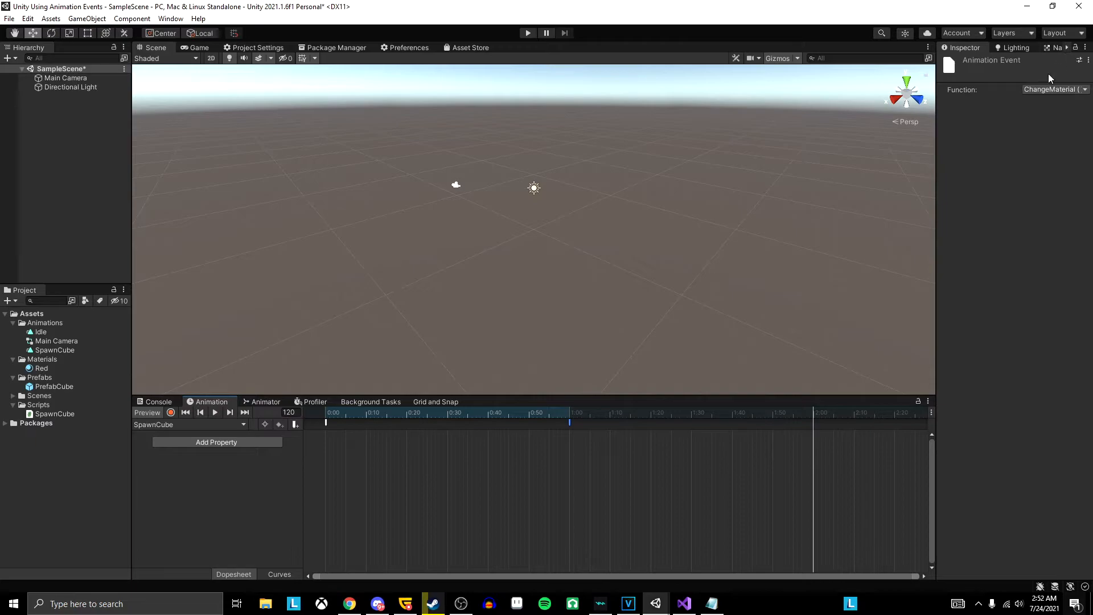
{"action": "left_click", "coordinate": [294, 424]}
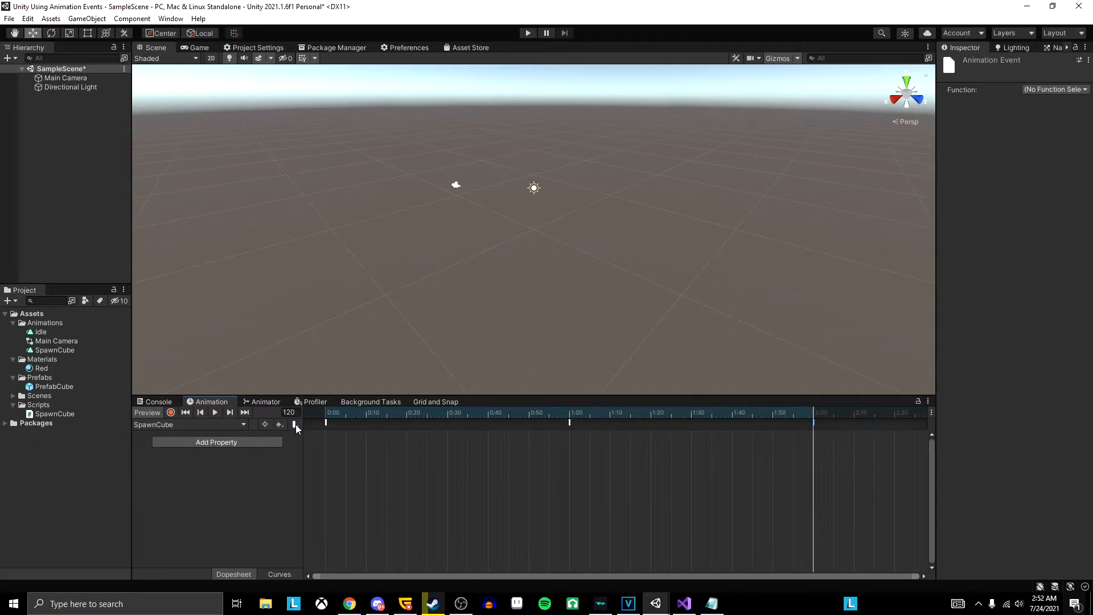
{"action": "left_click", "coordinate": [1032, 90]}
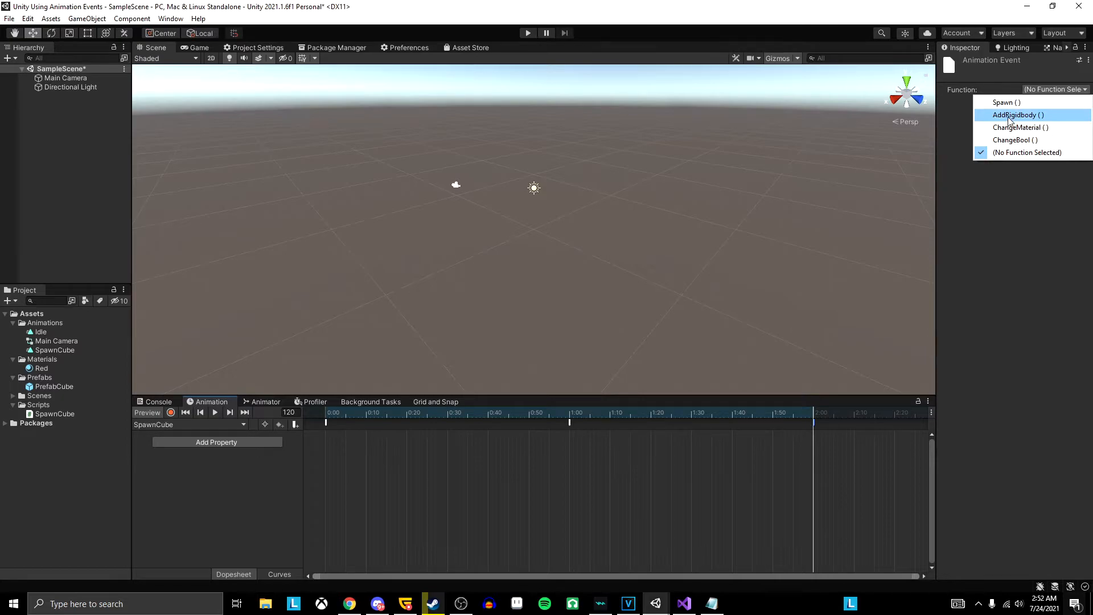
{"action": "left_click", "coordinate": [1008, 116]}
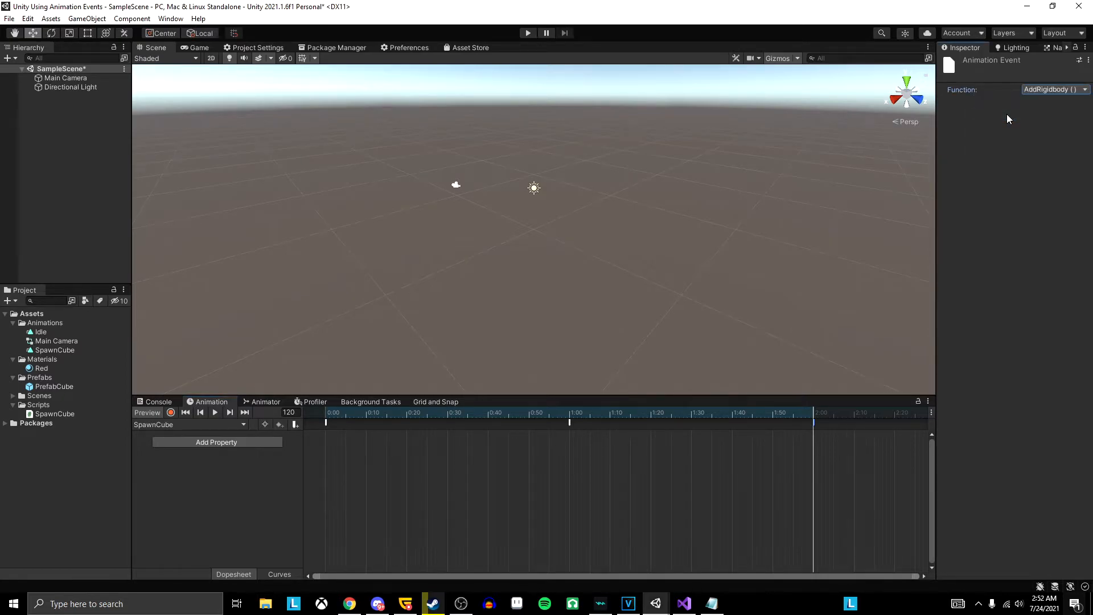
Step: Review the three animation events along the SpawnCube timeline at frames 0, 60 and 120
{"action": "mouse_move", "coordinate": [330, 413]}
{"action": "left_mouse_down"}
{"action": "mouse_move", "coordinate": [345, 422]}
{"action": "mouse_move", "coordinate": [318, 417]}
{"action": "left_mouse_up"}
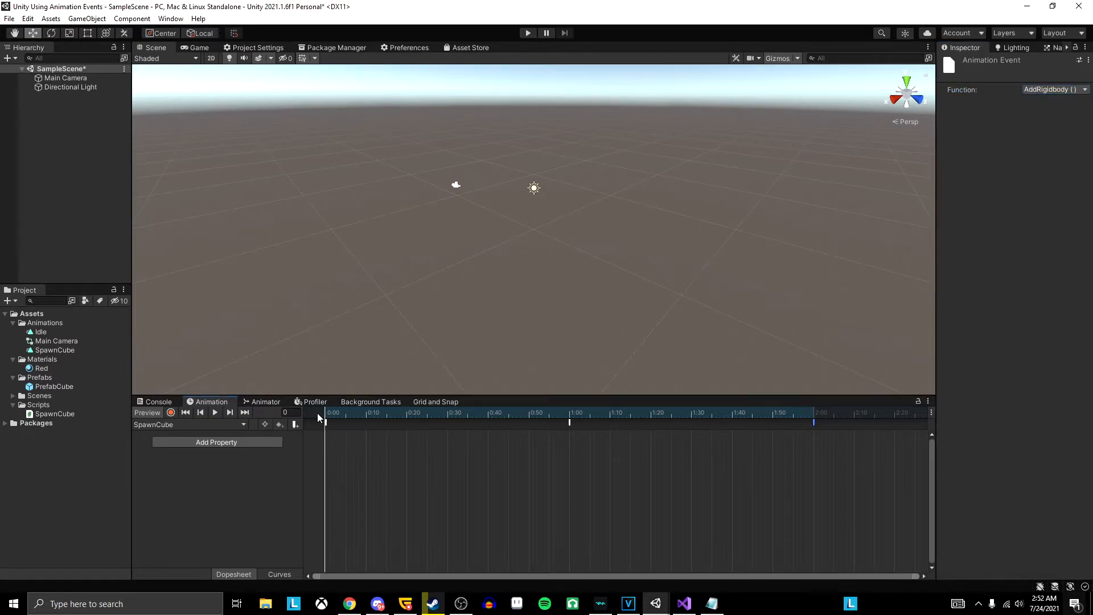
{"action": "mouse_move", "coordinate": [326, 423]}
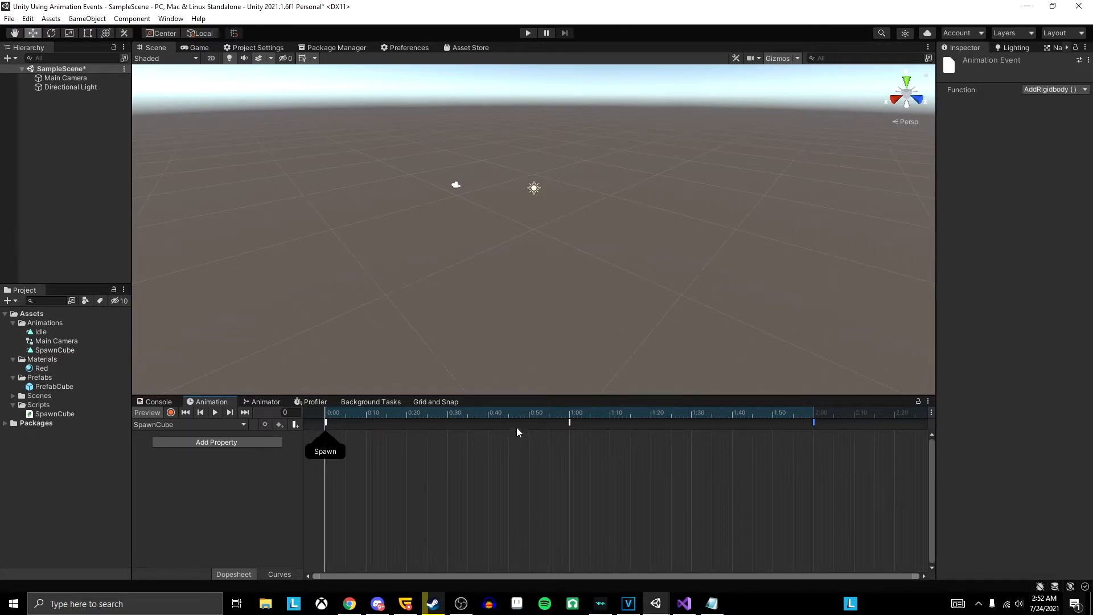
{"action": "left_click", "coordinate": [572, 417]}
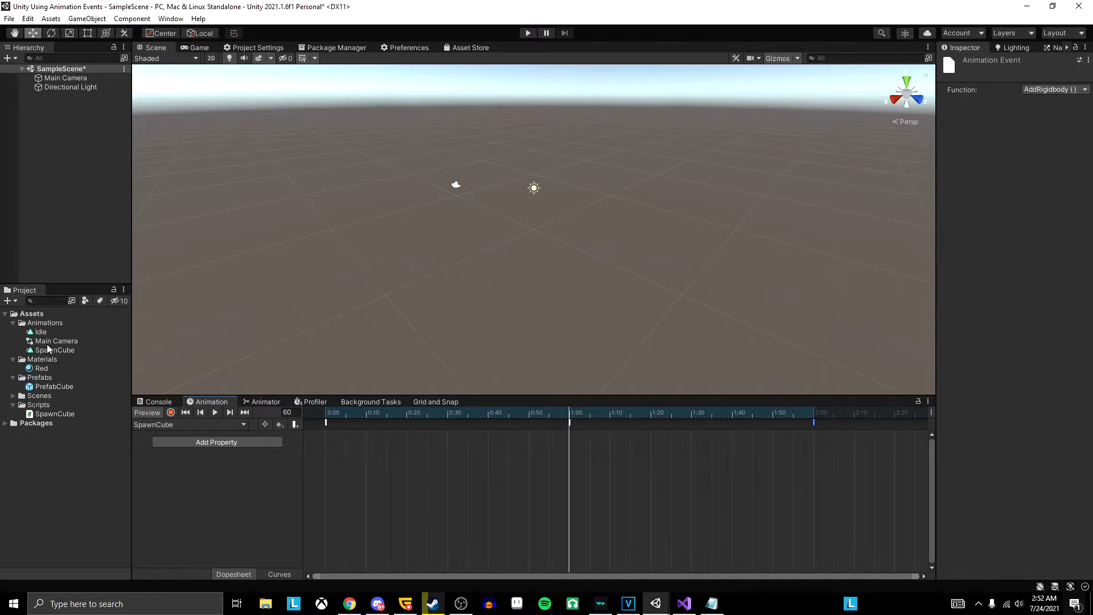
{"action": "left_click", "coordinate": [814, 416]}
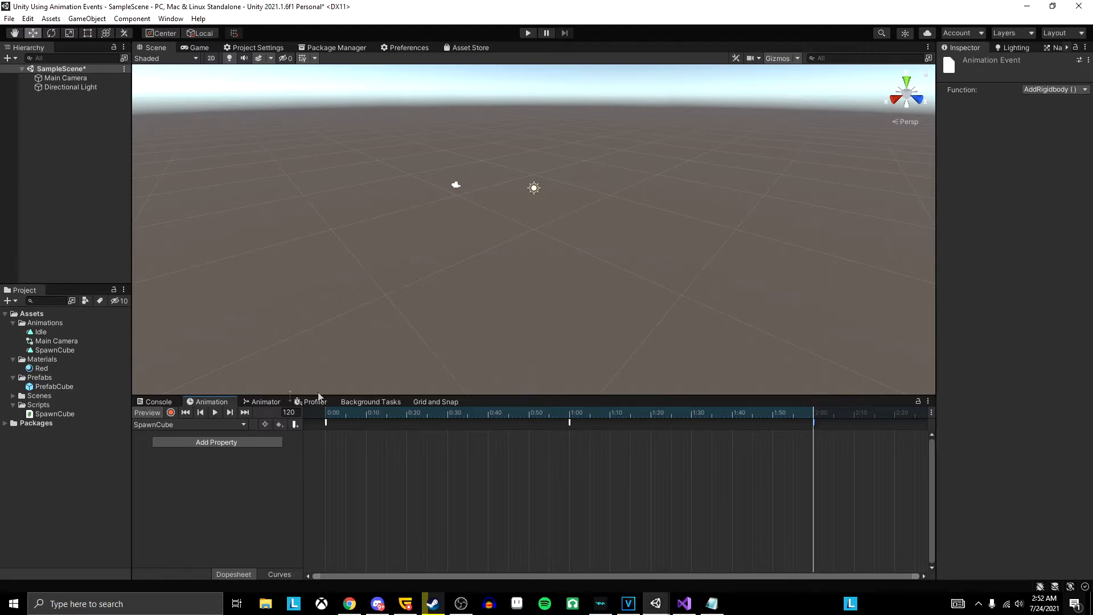
Step: Enlarge the Animator graph and inspect the isSpacePressed conditions on both transitions between the Idle and SpawnCube states
{"action": "left_click", "coordinate": [259, 403]}
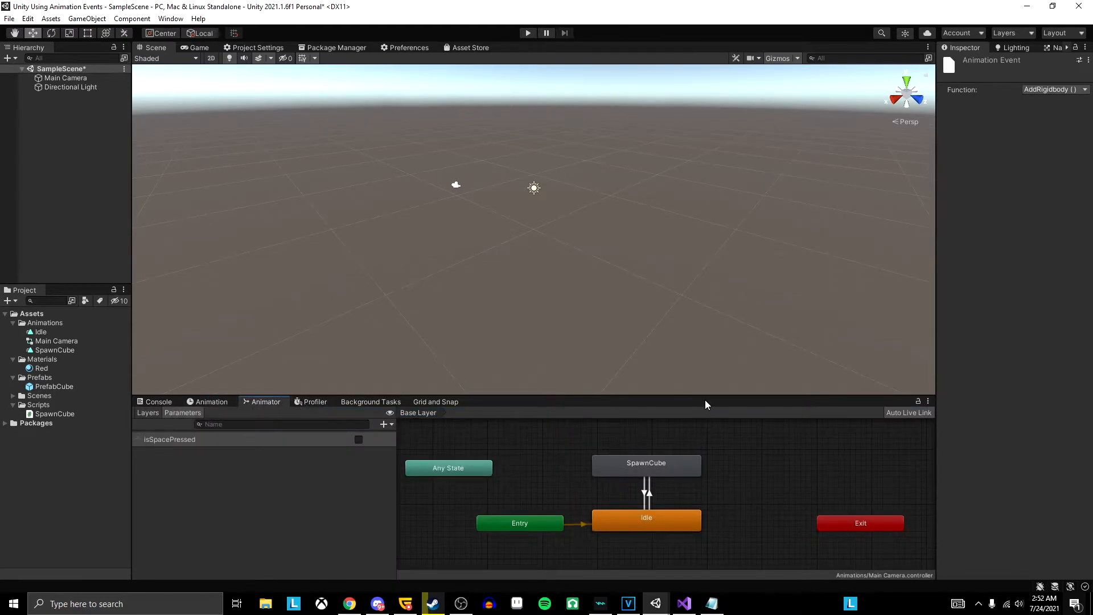
{"action": "left_click_drag", "start_coordinate": [705, 396], "coordinate": [703, 339]}
{"action": "left_click", "coordinate": [604, 465]}
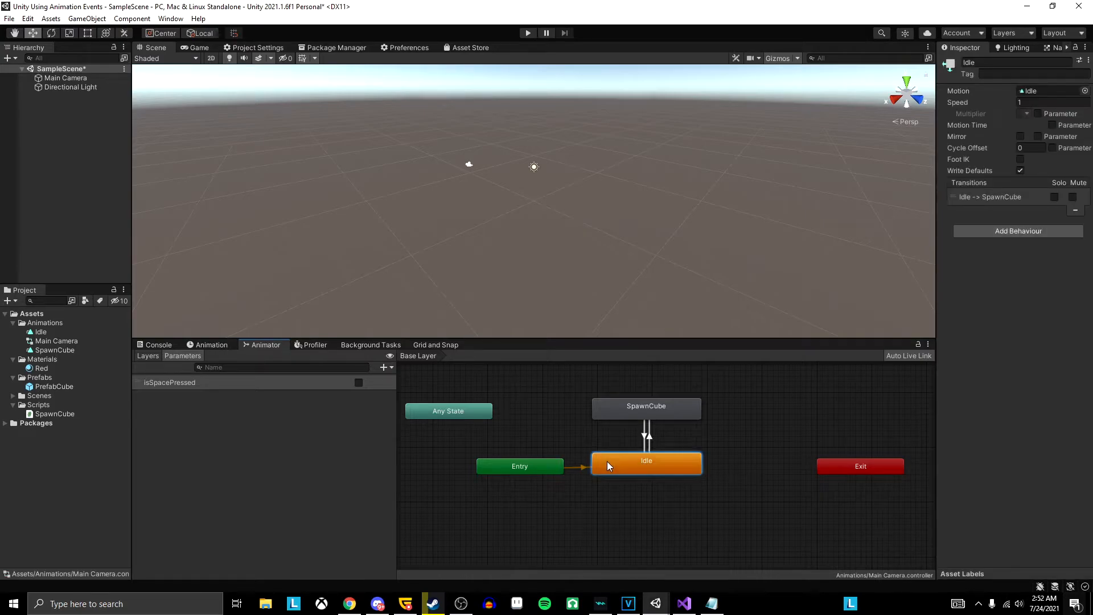
{"action": "left_click", "coordinate": [649, 440]}
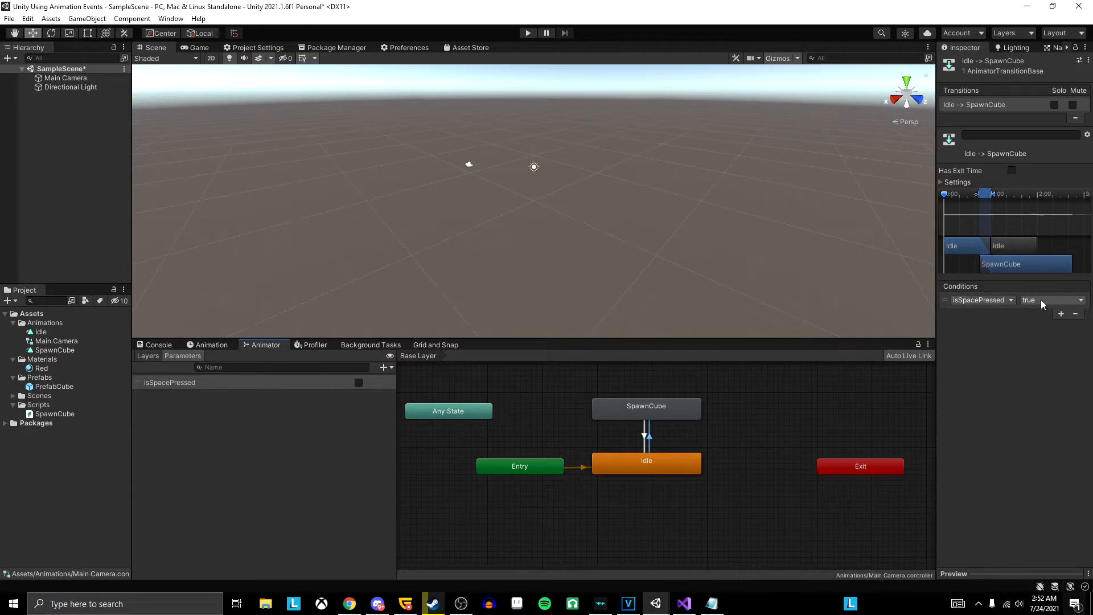
{"action": "left_click", "coordinate": [644, 410]}
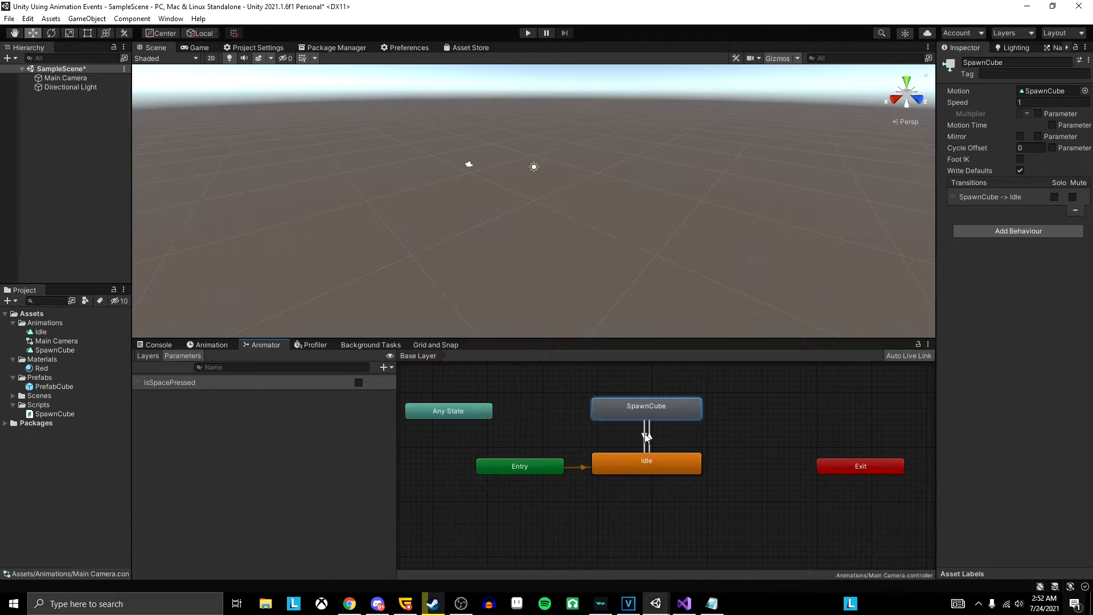
{"action": "left_click", "coordinate": [645, 435]}
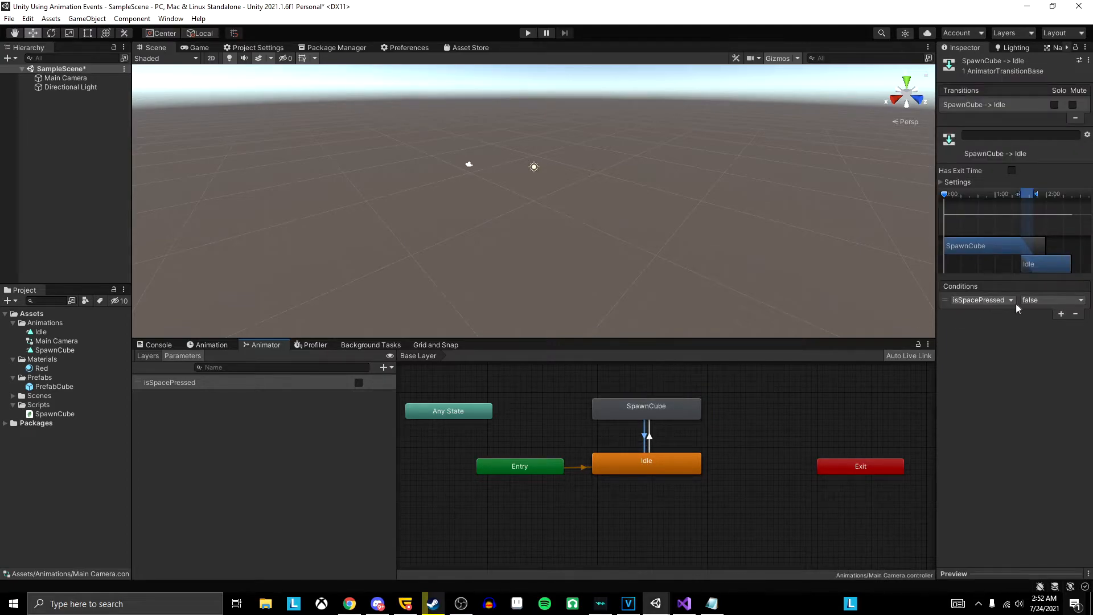
Step: Switch to Visual Studio and examine the ChangeBool() call in AddRigidbody and the ChangeBool function in SpawnCube.cs
{"action": "left_click", "coordinate": [684, 603]}
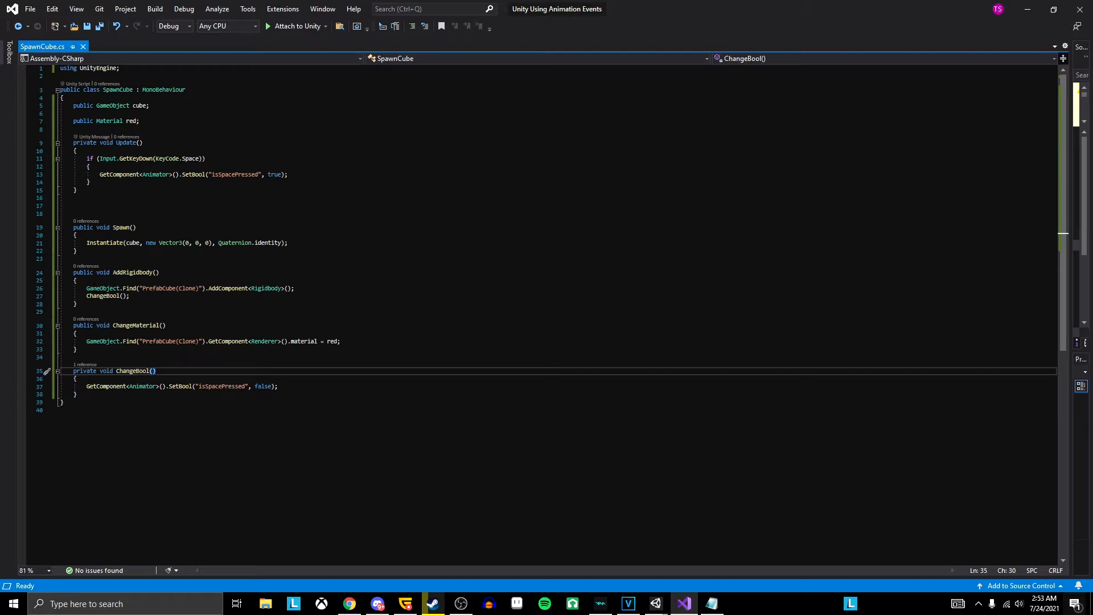
{"action": "left_click_drag", "start_coordinate": [86, 296], "coordinate": [135, 297]}
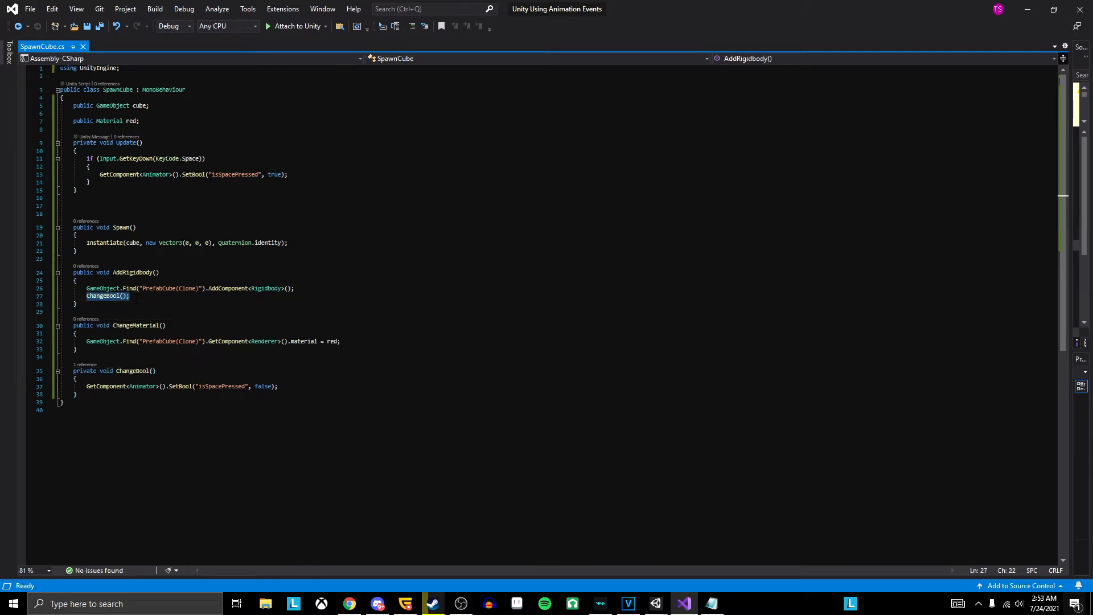
{"action": "left_click_drag", "start_coordinate": [94, 371], "coordinate": [157, 388]}
{"action": "left_click", "coordinate": [146, 312]}
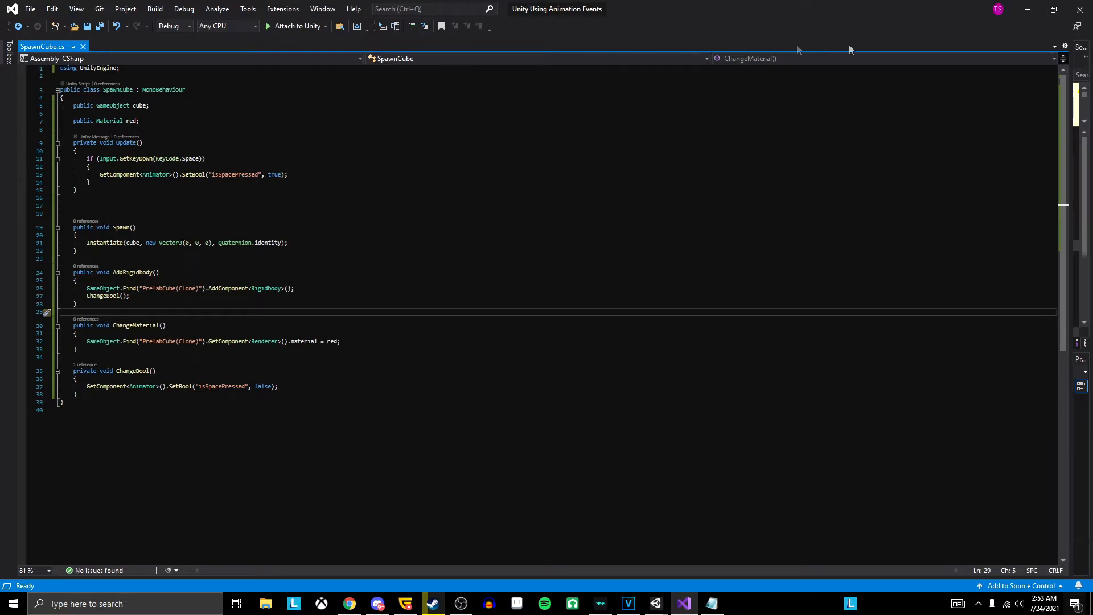
Step: Return to Unity and check the Cube and Red references of the Main Camera's Spawn Cube script component
{"action": "left_click", "coordinate": [1027, 9]}
{"action": "left_click", "coordinate": [74, 82]}
{"action": "scroll", "coordinate": [986, 424], "scroll_direction": "down", "scroll_amount": 2}
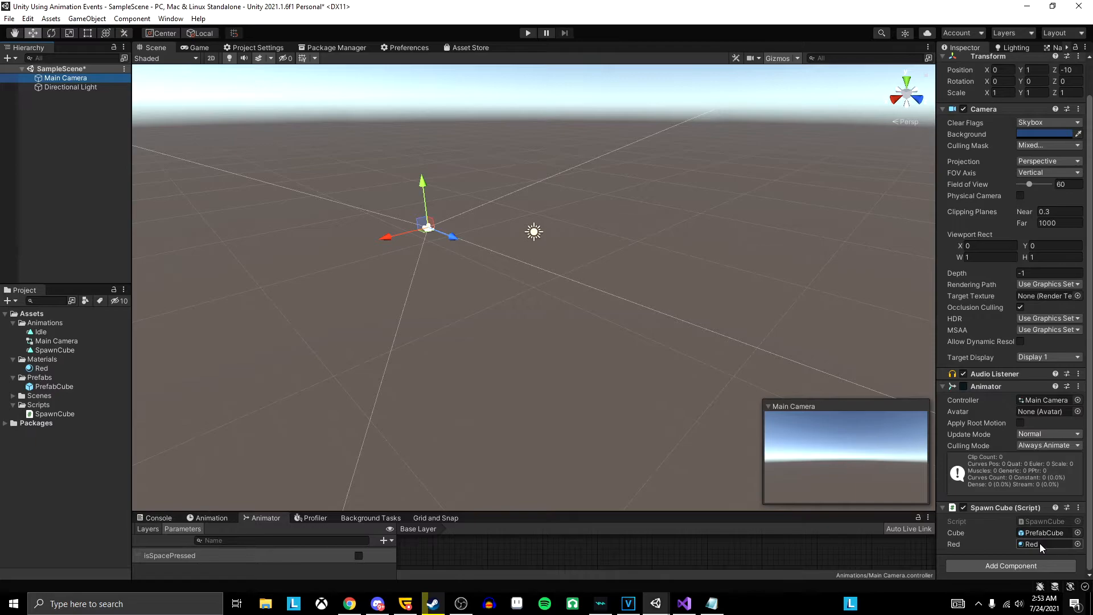
Step: Run the scene with the Animator graph in view, trigger the SpawnCube animation to test its events, and stop play mode
{"action": "left_click", "coordinate": [529, 33]}
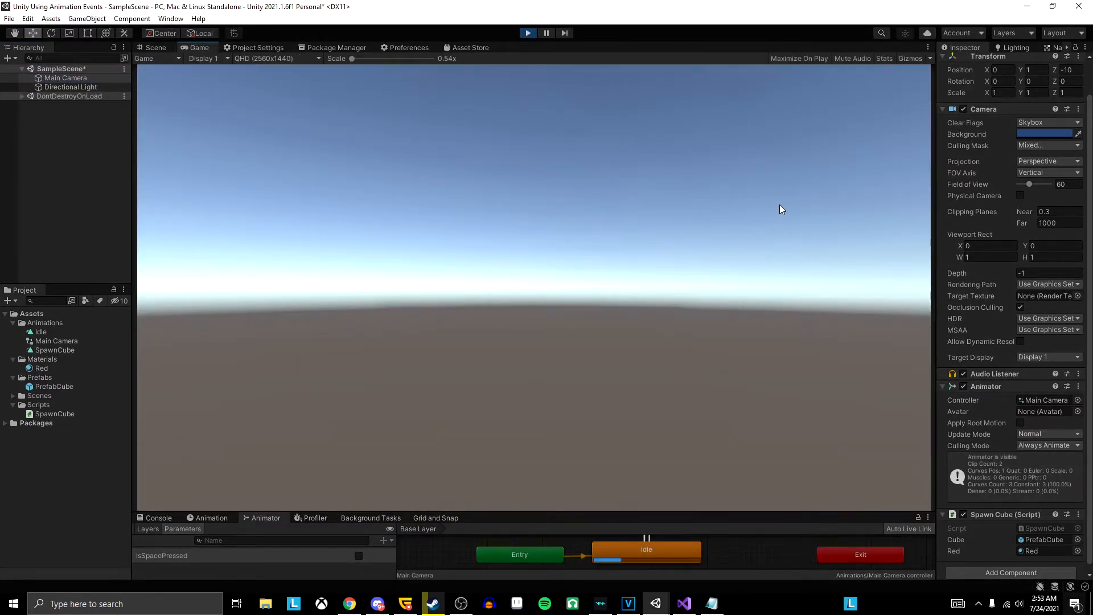
{"action": "left_click_drag", "start_coordinate": [720, 512], "coordinate": [706, 380]}
{"action": "right_click", "coordinate": [696, 487]}
{"action": "left_click", "coordinate": [664, 468]}
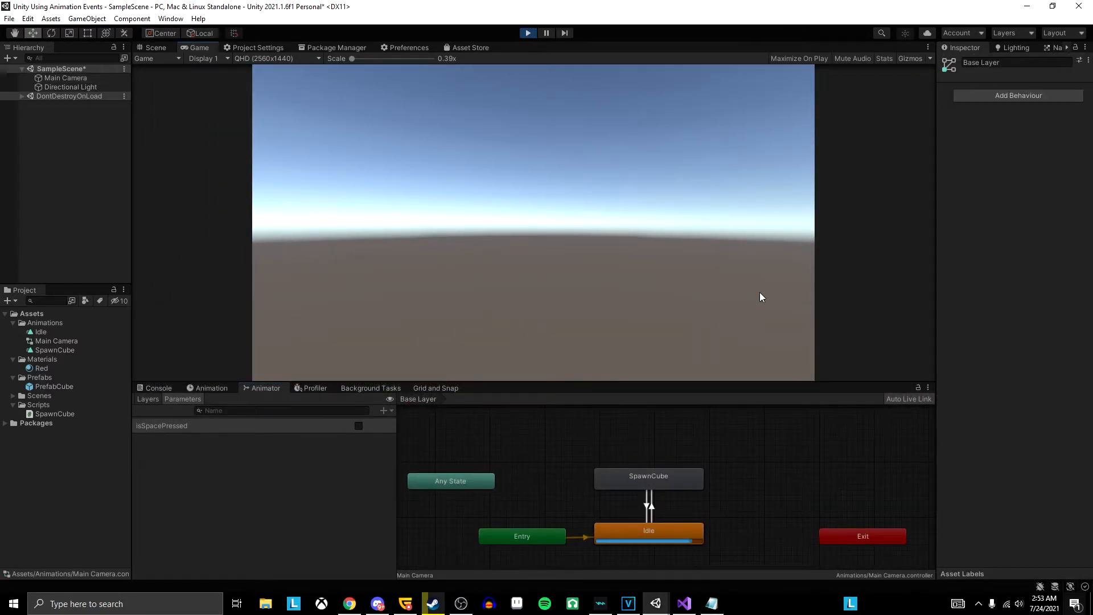
{"action": "key", "text": "space"}
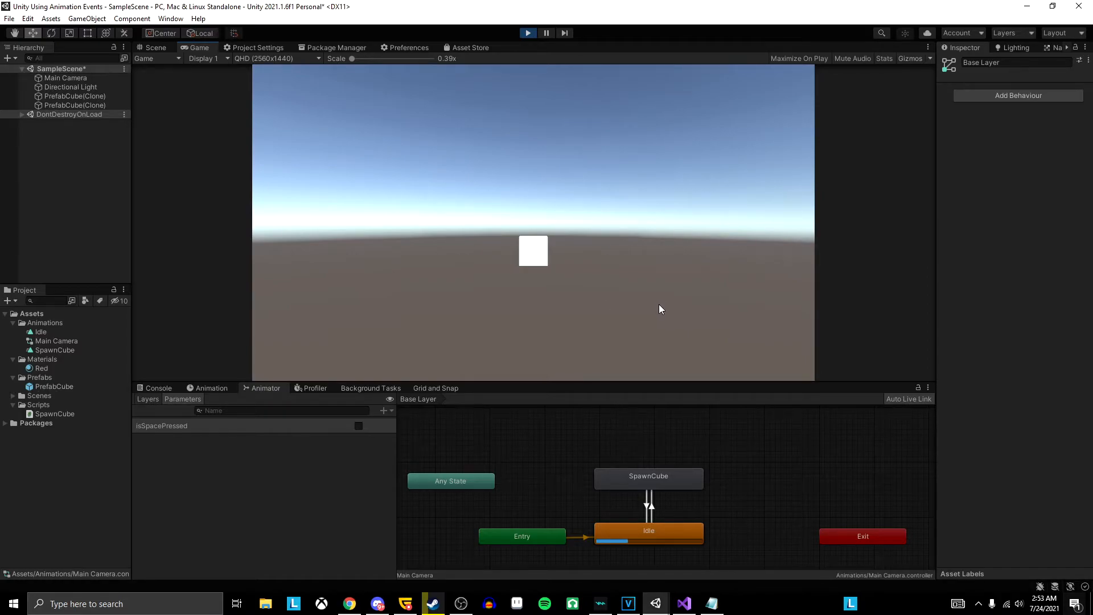
{"action": "left_click", "coordinate": [669, 478]}
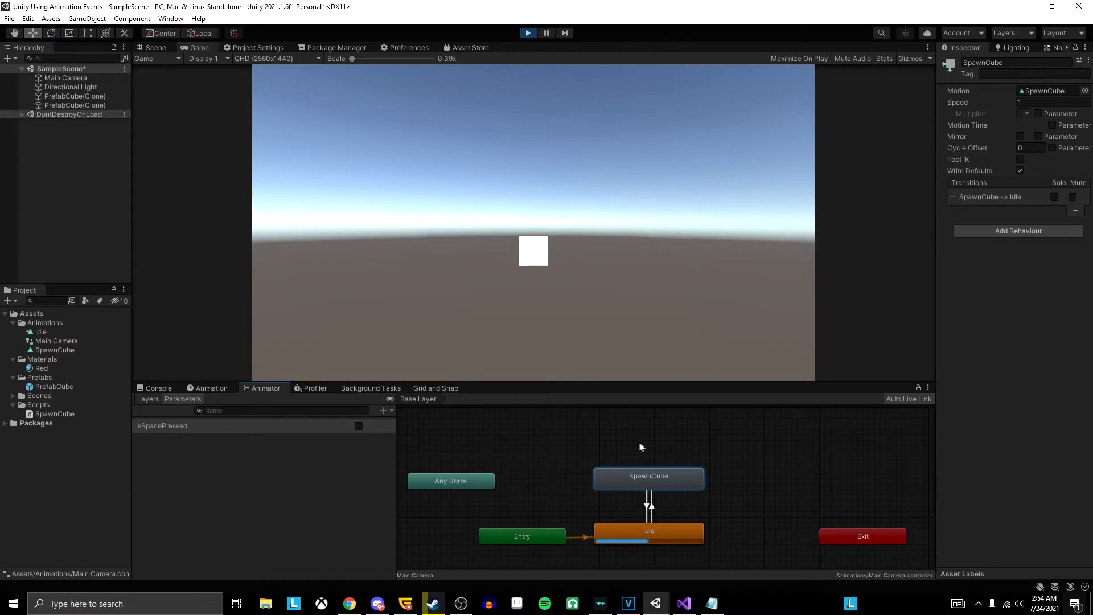
{"action": "left_click", "coordinate": [528, 33]}
{"action": "left_click", "coordinate": [647, 501]}
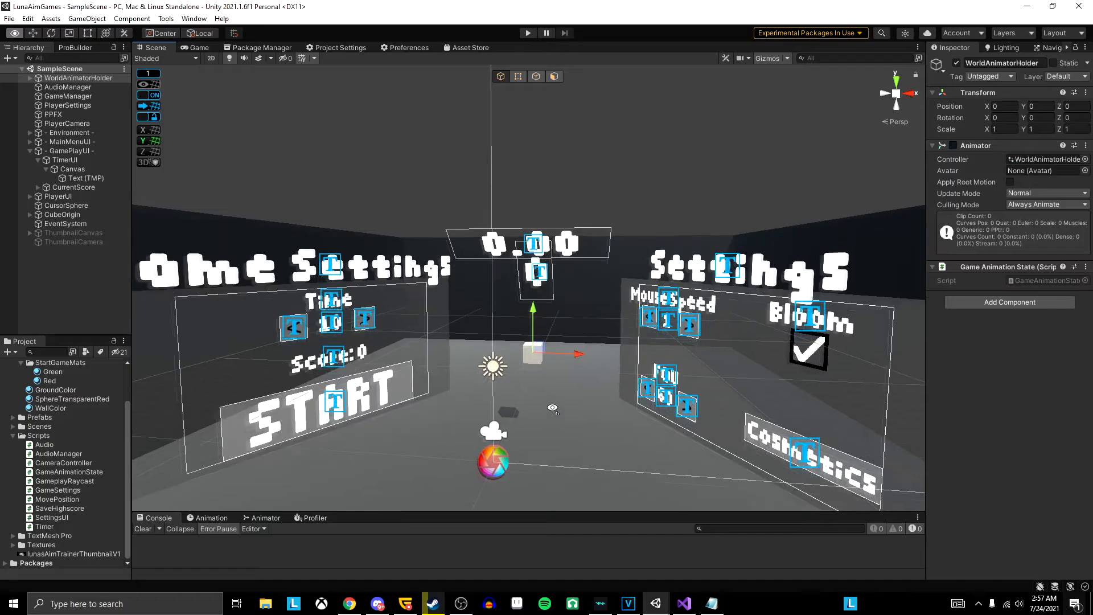
Step: In the LunaAimGames project, look around the scene and open WorldAnimatorHolder's InitializeGame clip in an enlarged animation timeline
{"action": "scroll", "coordinate": [554, 408], "scroll_direction": "up", "scroll_amount": 5}
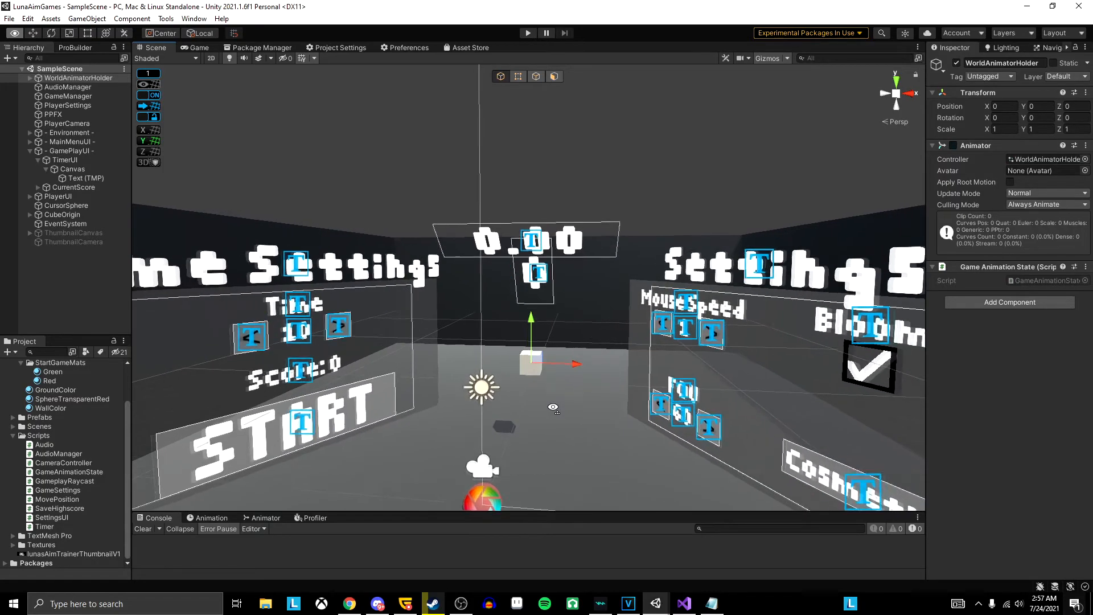
{"action": "right_click_drag", "start_coordinate": [553, 408], "coordinate": [553, 411]}
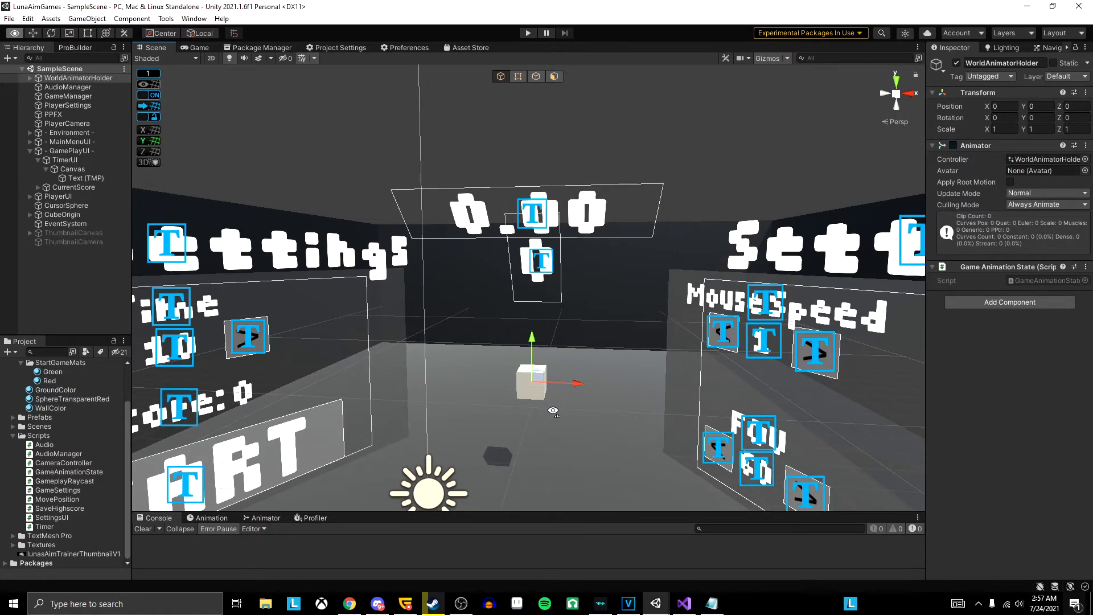
{"action": "right_click_drag", "start_coordinate": [553, 410], "coordinate": [508, 440]}
{"action": "key", "text": "s"}
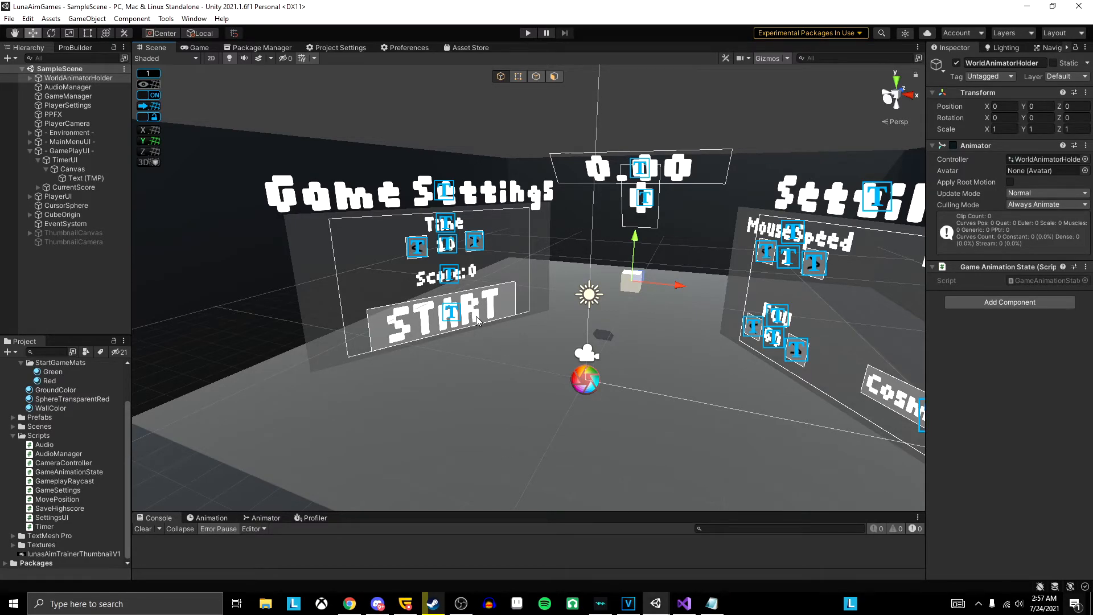
{"action": "left_click", "coordinate": [53, 79]}
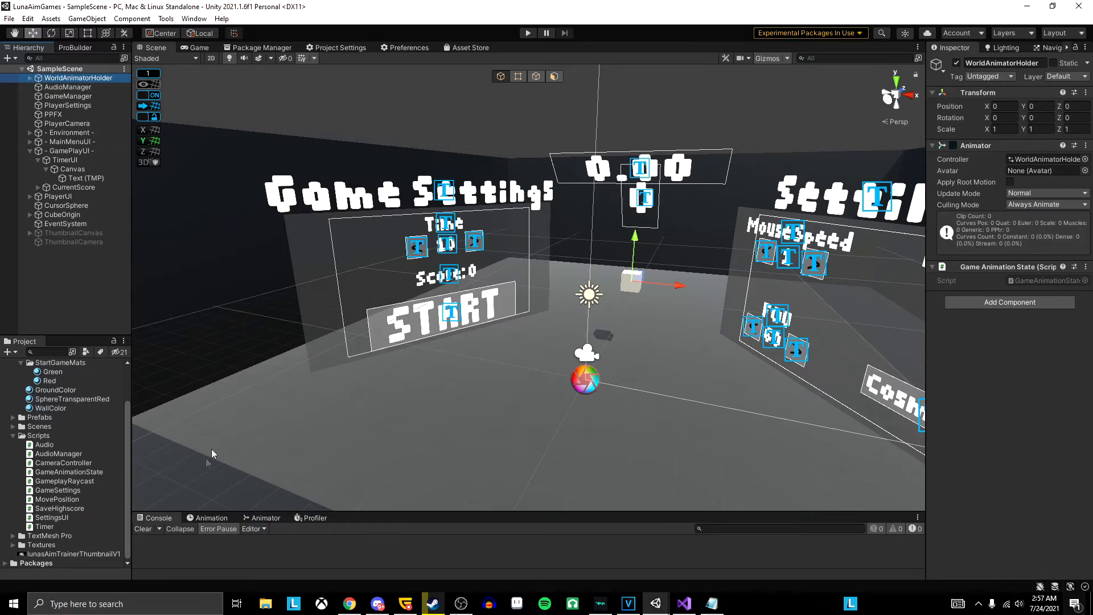
{"action": "left_click", "coordinate": [211, 517]}
{"action": "left_click_drag", "start_coordinate": [379, 511], "coordinate": [387, 349]}
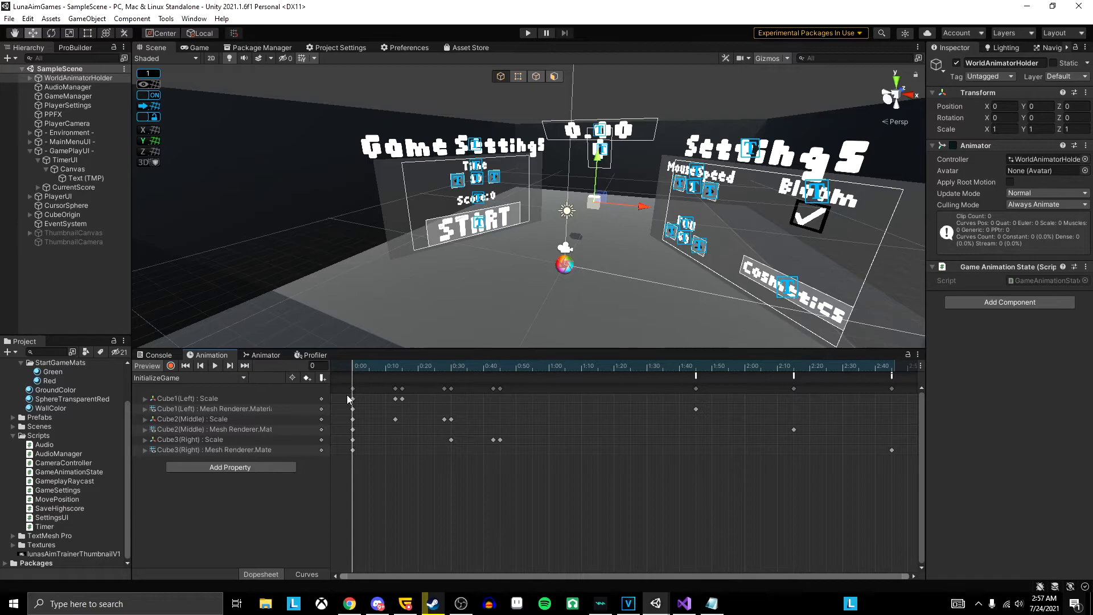
Step: Scrub through the InitializeGame clip and inspect the PlaySound() animation events at frames 105 and 165
{"action": "left_click_drag", "start_coordinate": [353, 369], "coordinate": [697, 397]}
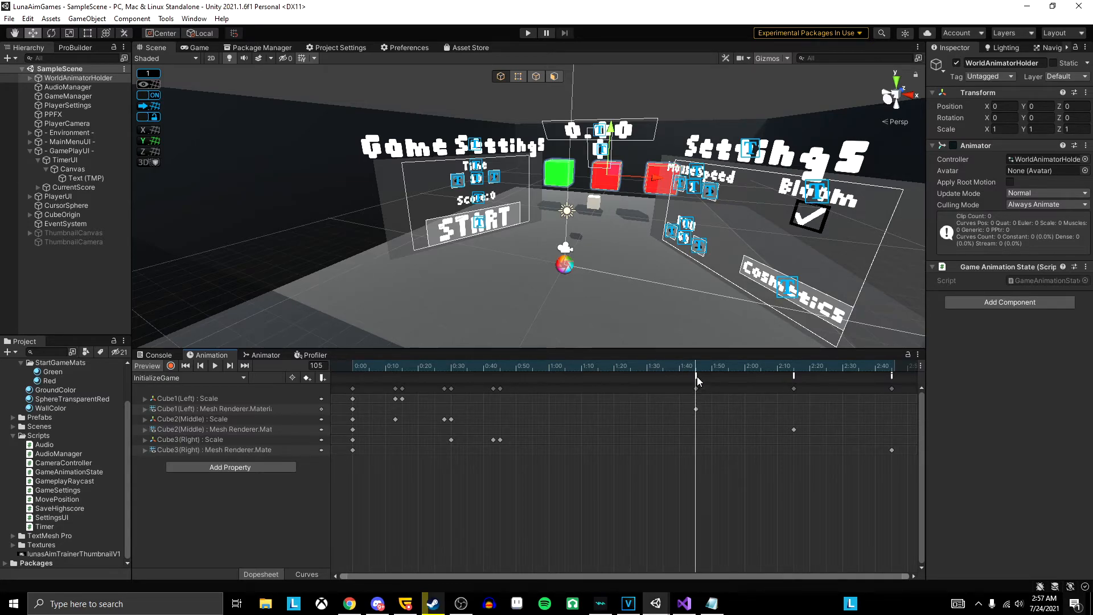
{"action": "left_click", "coordinate": [696, 376]}
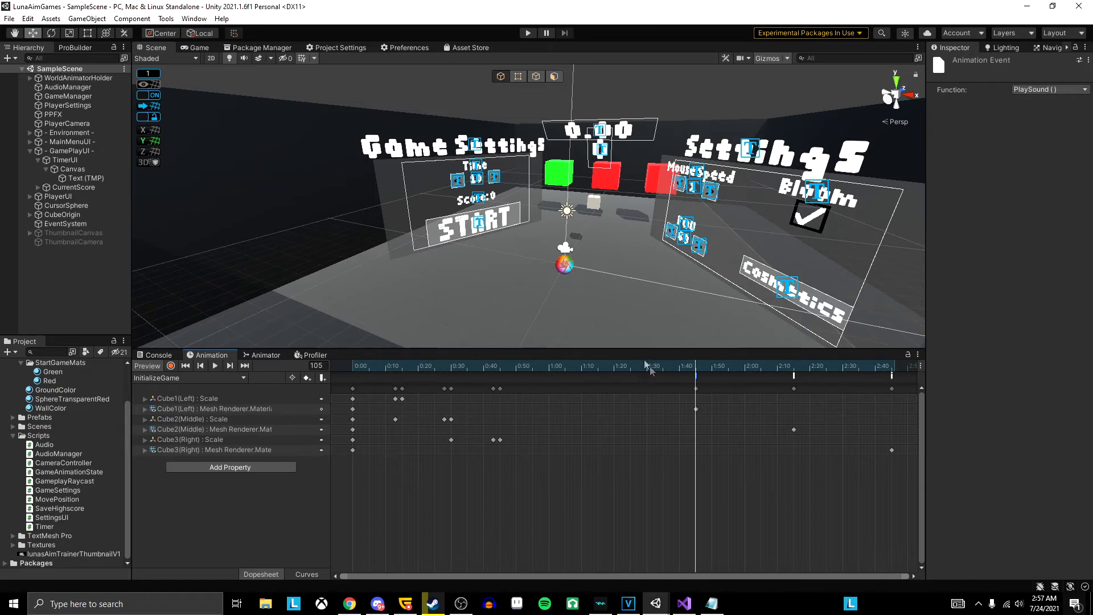
{"action": "left_click_drag", "start_coordinate": [795, 364], "coordinate": [892, 373]}
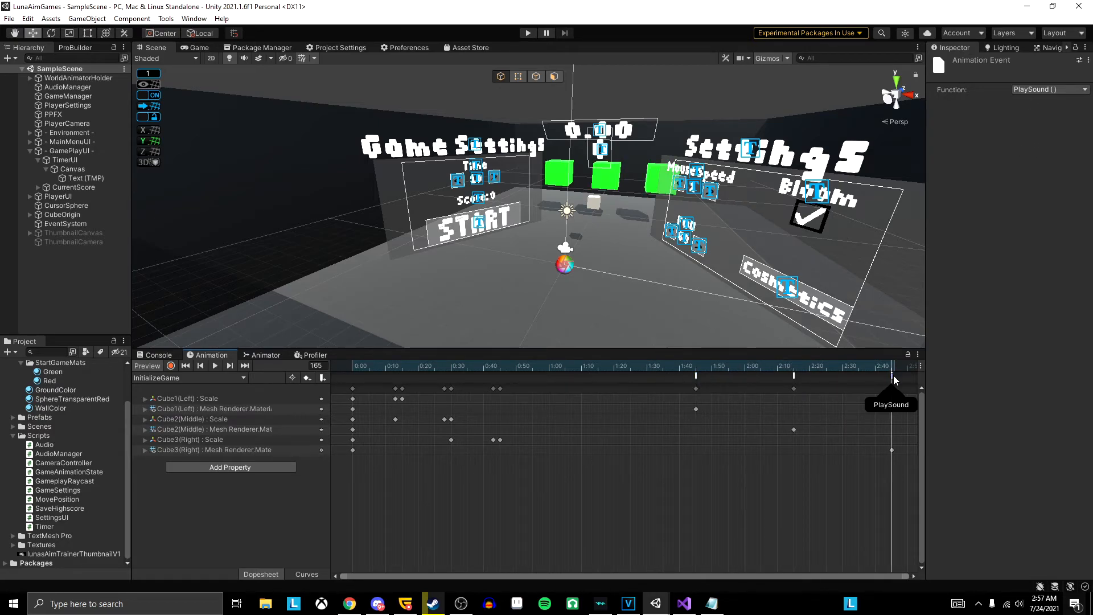
{"action": "left_click", "coordinate": [893, 374]}
{"action": "left_click", "coordinate": [893, 374]}
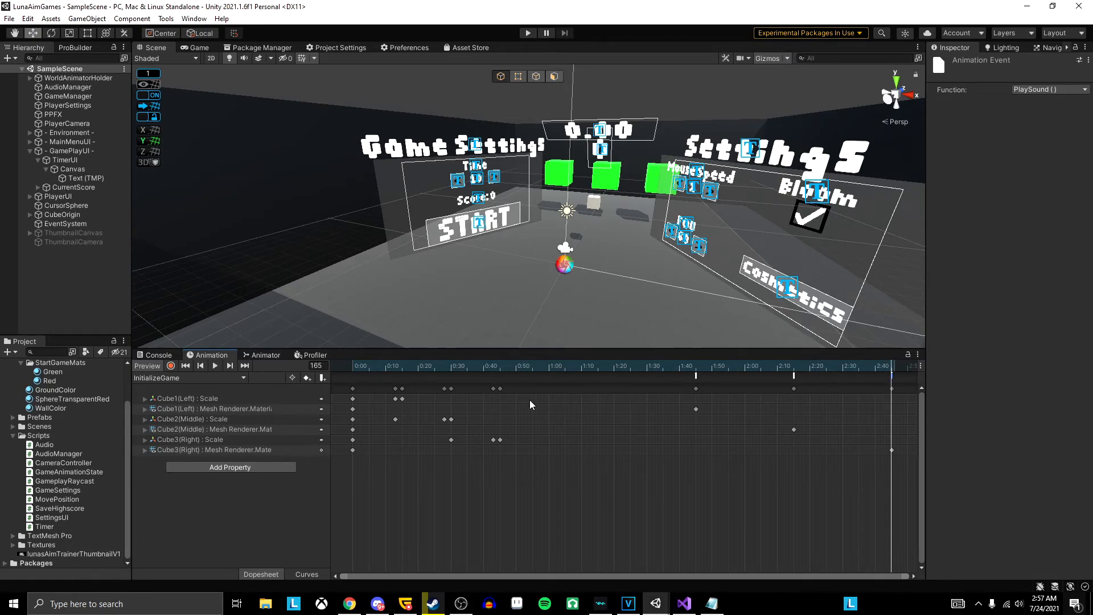
Step: Shrink the animation timeline, run the LunaAimGames scene and raise the in-game FOV setting to 90
{"action": "left_click_drag", "start_coordinate": [549, 349], "coordinate": [548, 511]}
{"action": "left_click", "coordinate": [528, 33]}
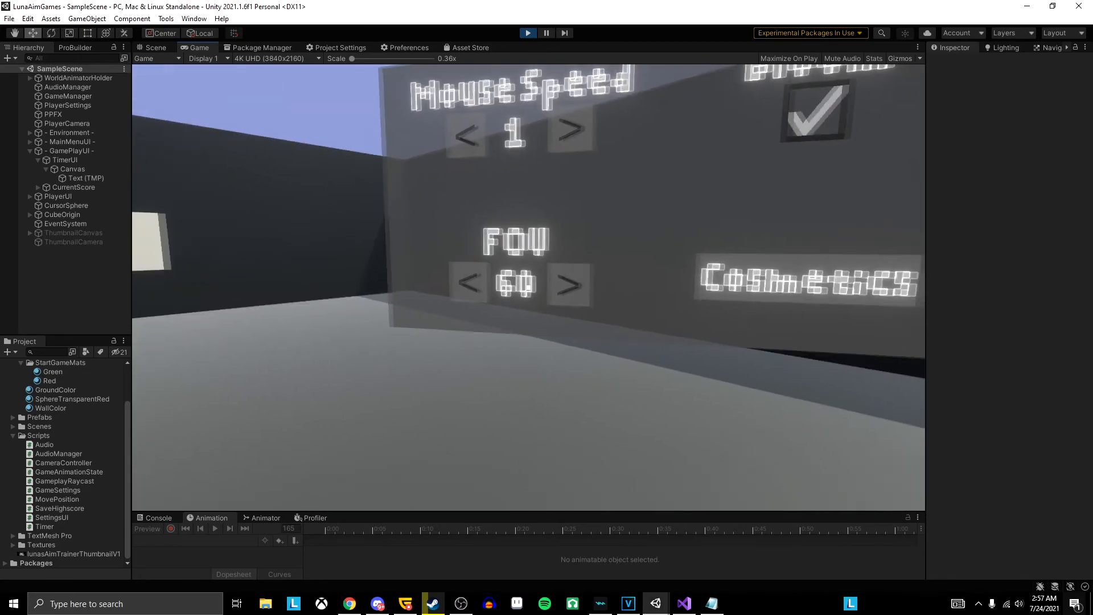
{"action": "left_click", "coordinate": [529, 287]}
{"action": "left_click", "coordinate": [528, 288]}
{"action": "left_click", "coordinate": [528, 287]}
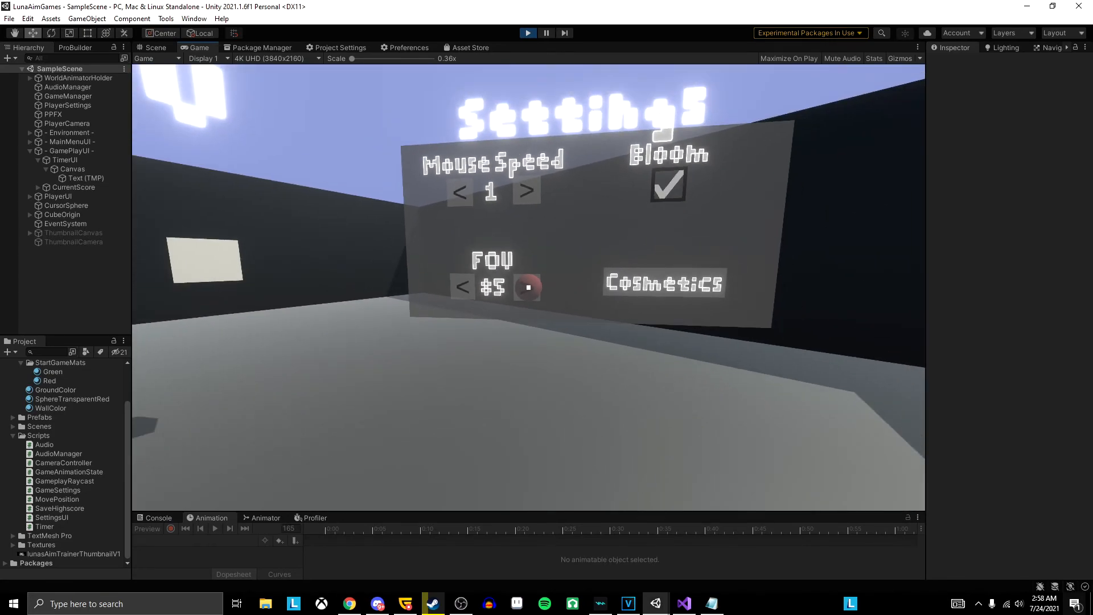
{"action": "left_click", "coordinate": [529, 287]}
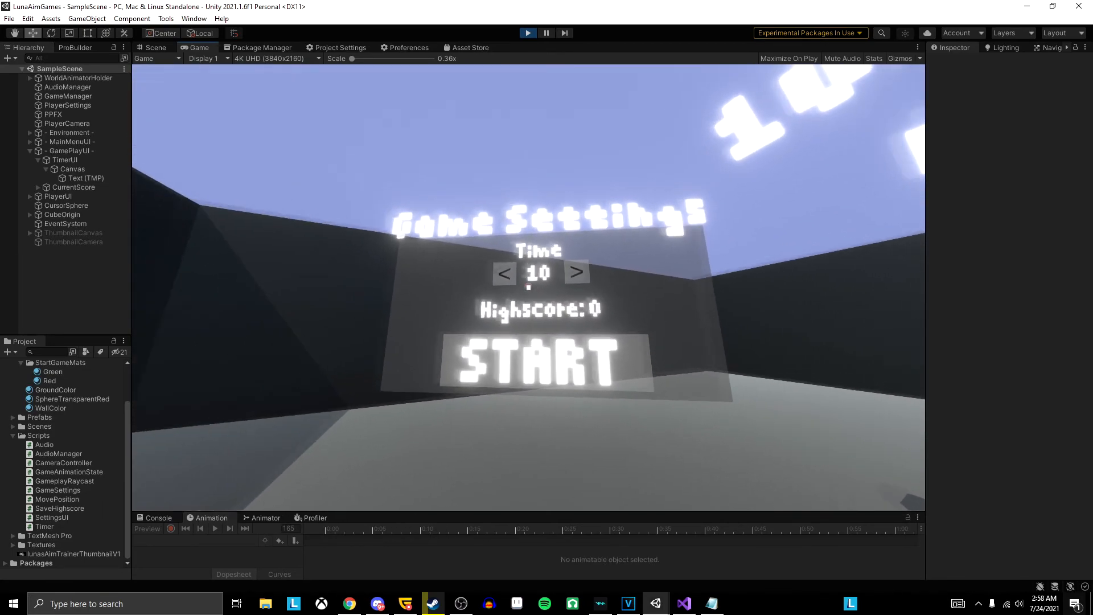
Step: Set the in-game Time to 5, start a round to test the animation events, and stop play mode
{"action": "left_click", "coordinate": [529, 288]}
{"action": "left_click", "coordinate": [529, 287]}
{"action": "left_click", "coordinate": [529, 288]}
{"action": "left_click", "coordinate": [529, 287]}
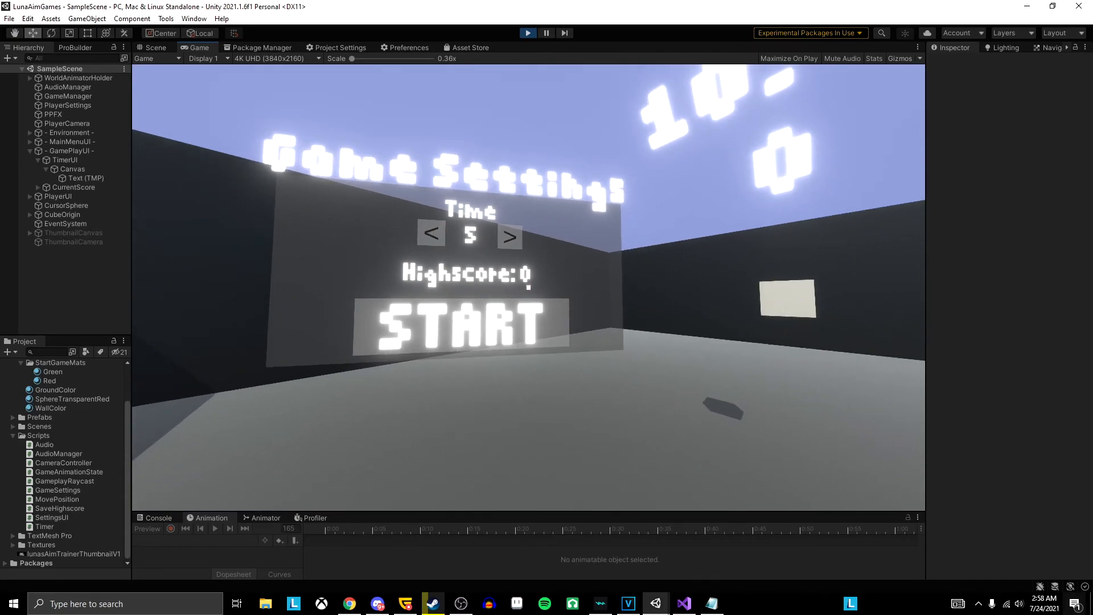
{"action": "left_click", "coordinate": [529, 287]}
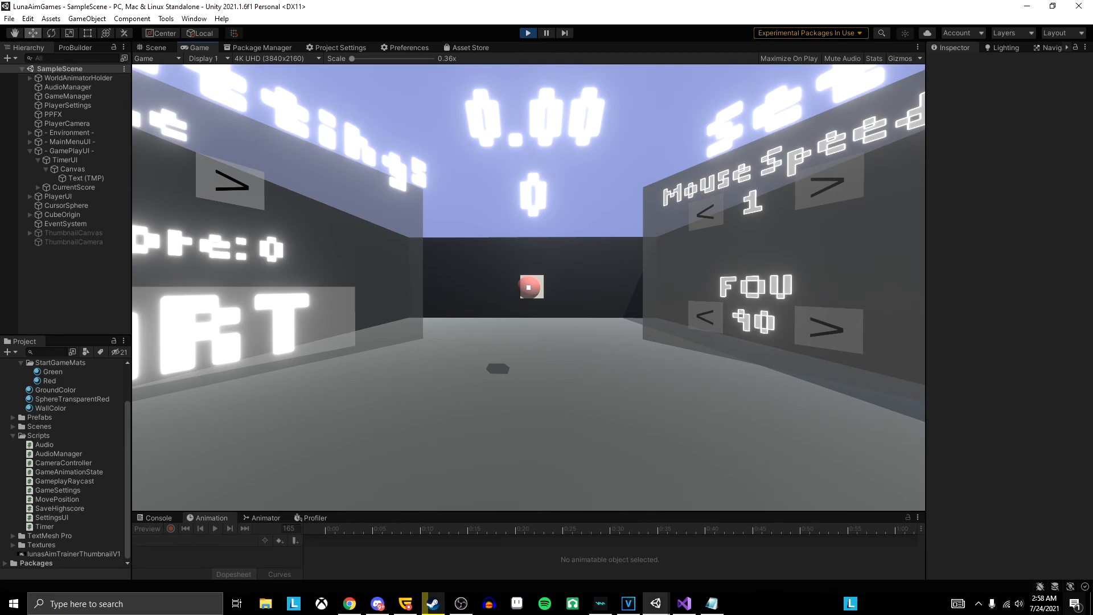
{"action": "key", "text": "ctrl+p"}
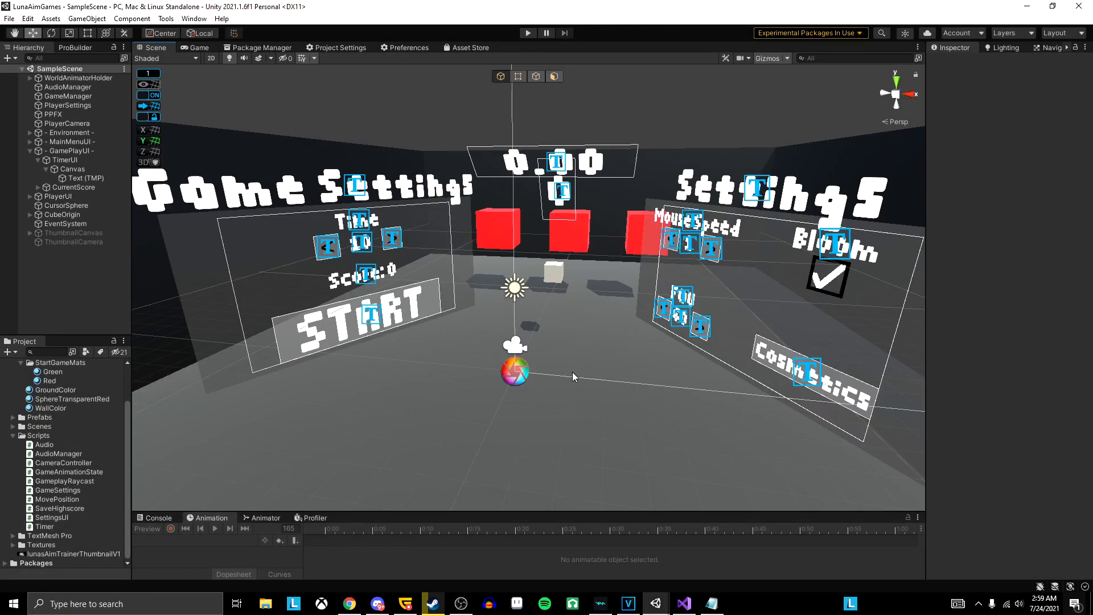